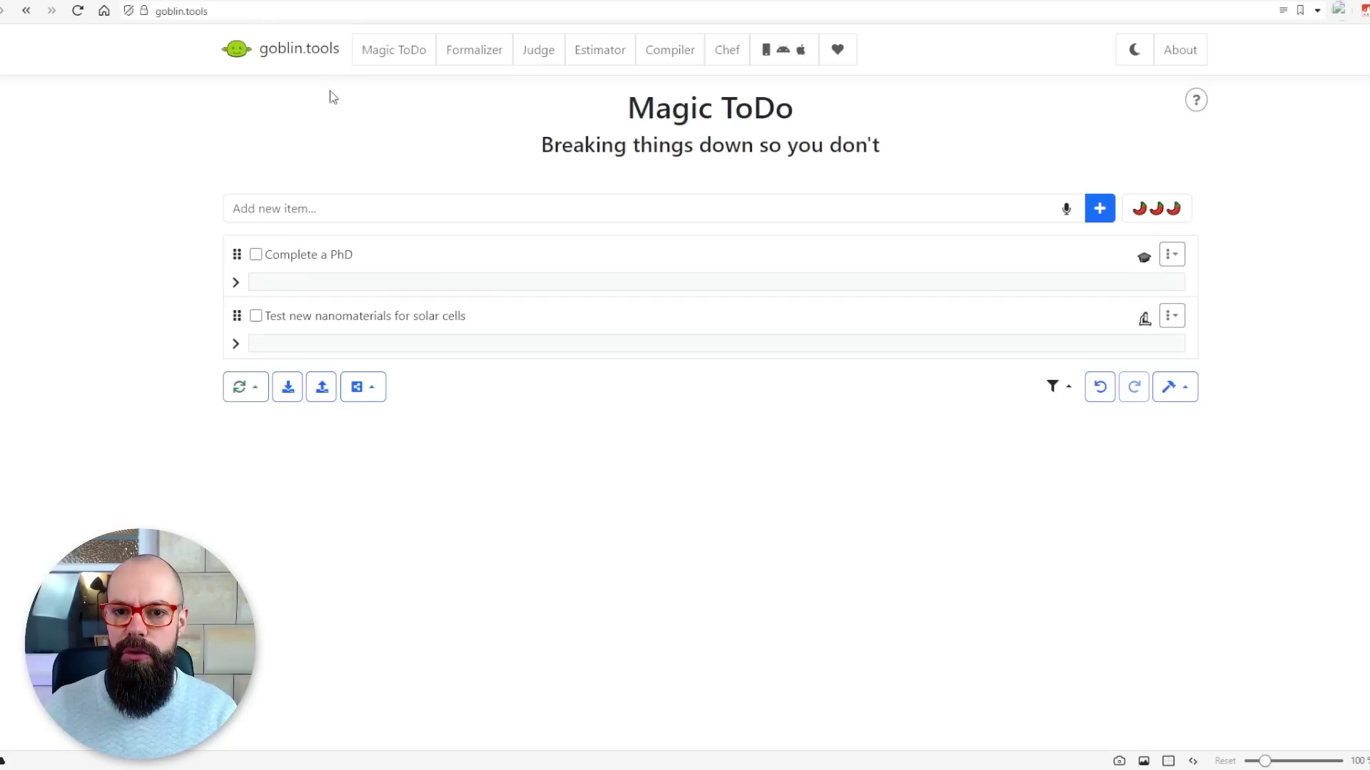
Expand the Complete a PhD task's subtasks and check the spiciness setting without changing it.
left_click_drag(626, 109, 755, 108)
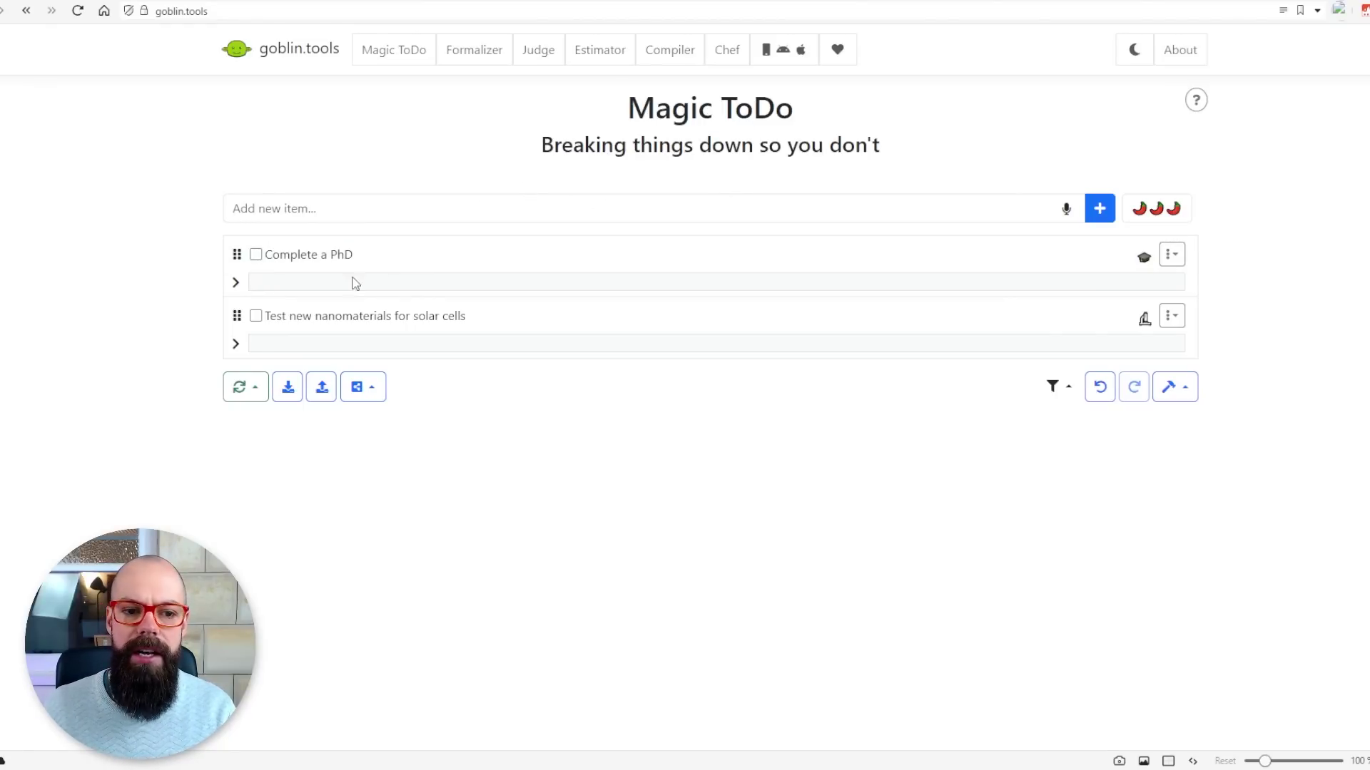
left_click(235, 282)
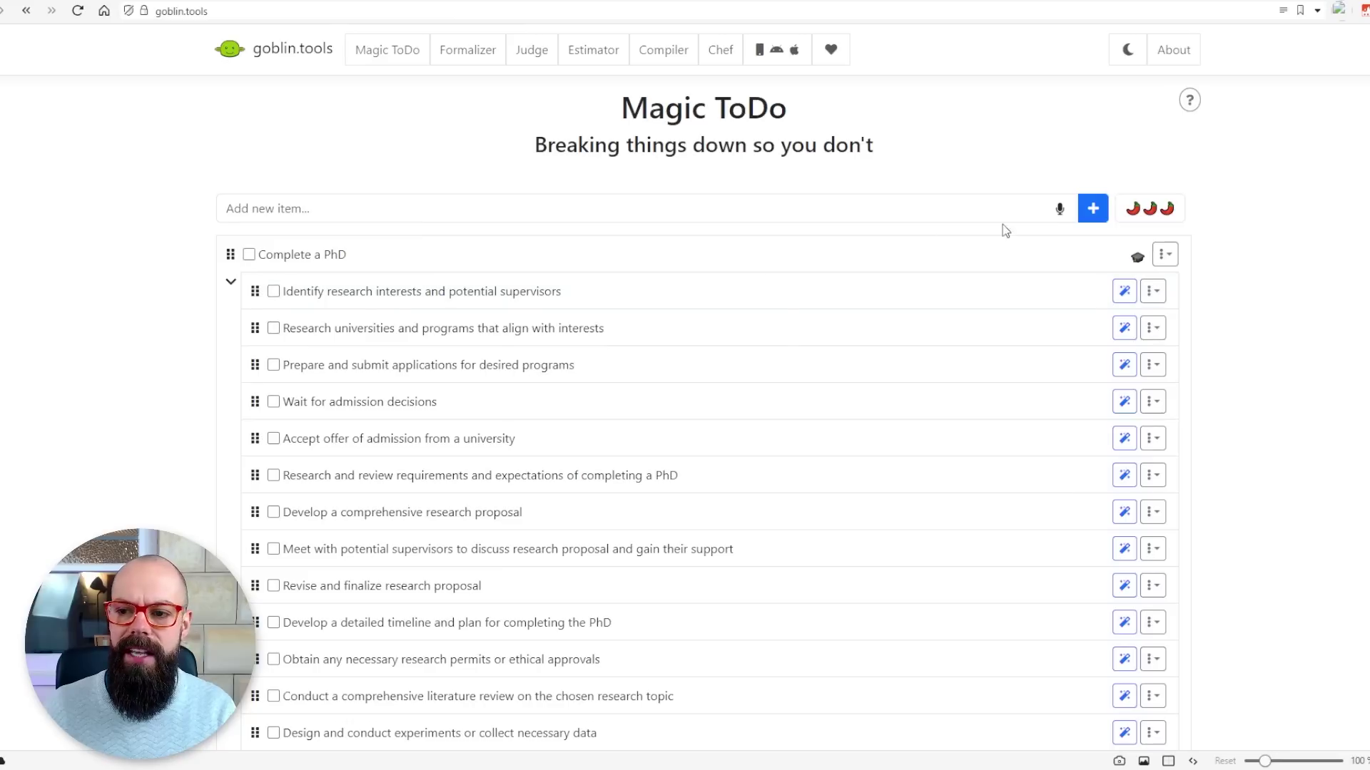
left_click(1167, 213)
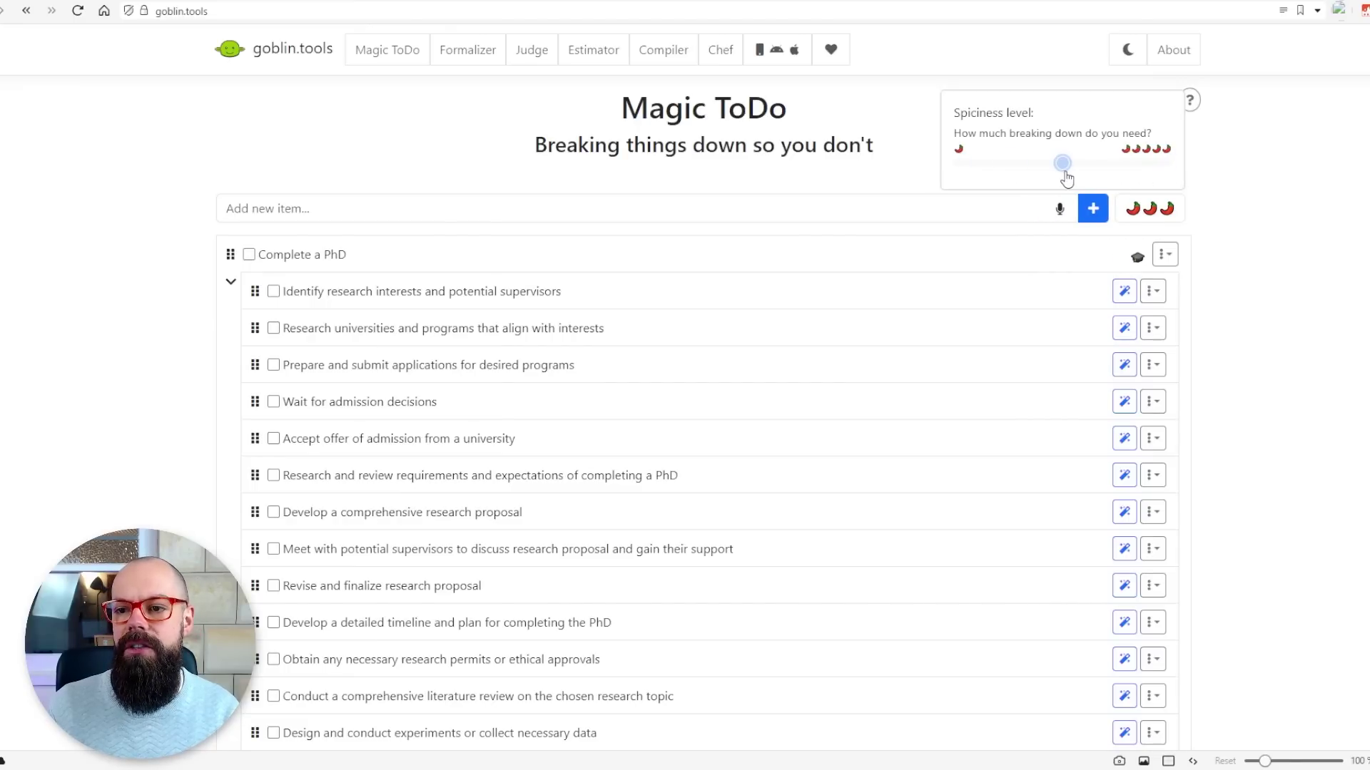
left_click(1304, 230)
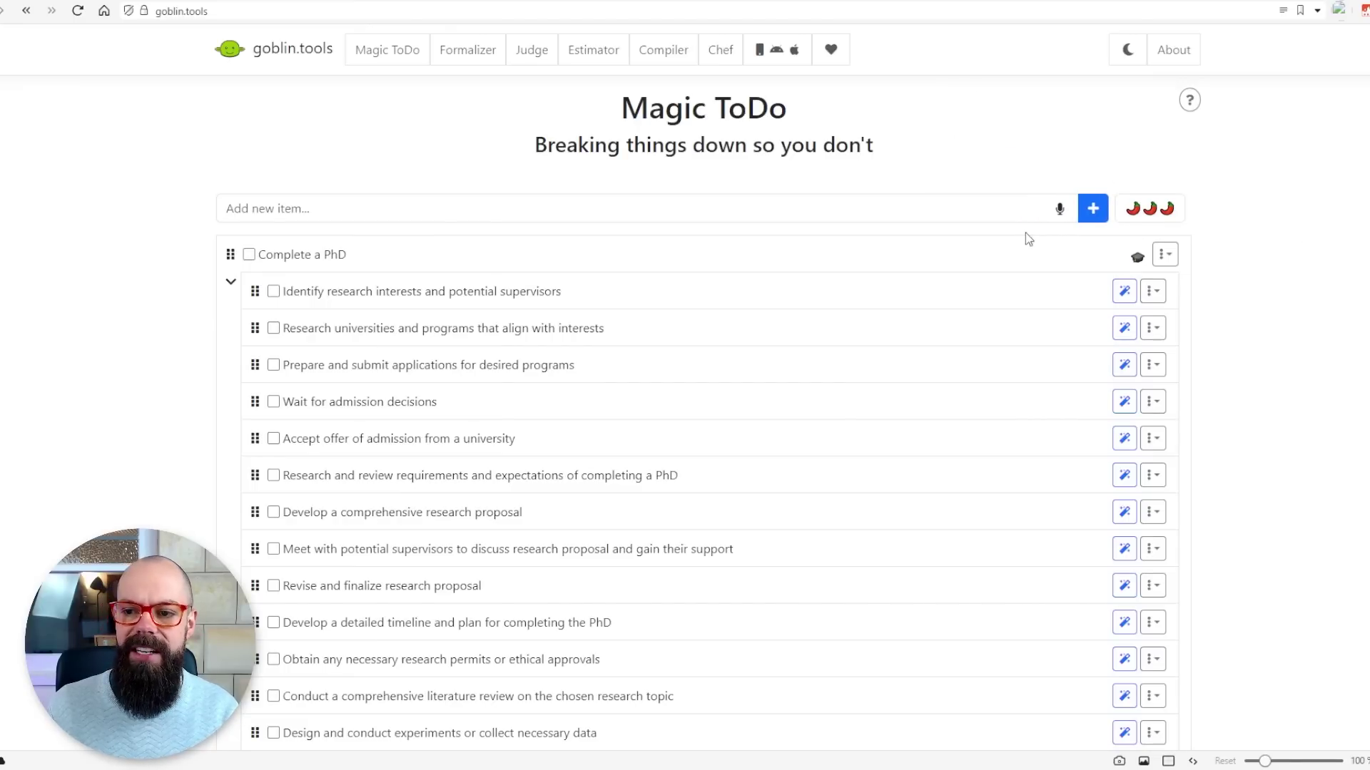
scroll(442, 256, "down", 3)
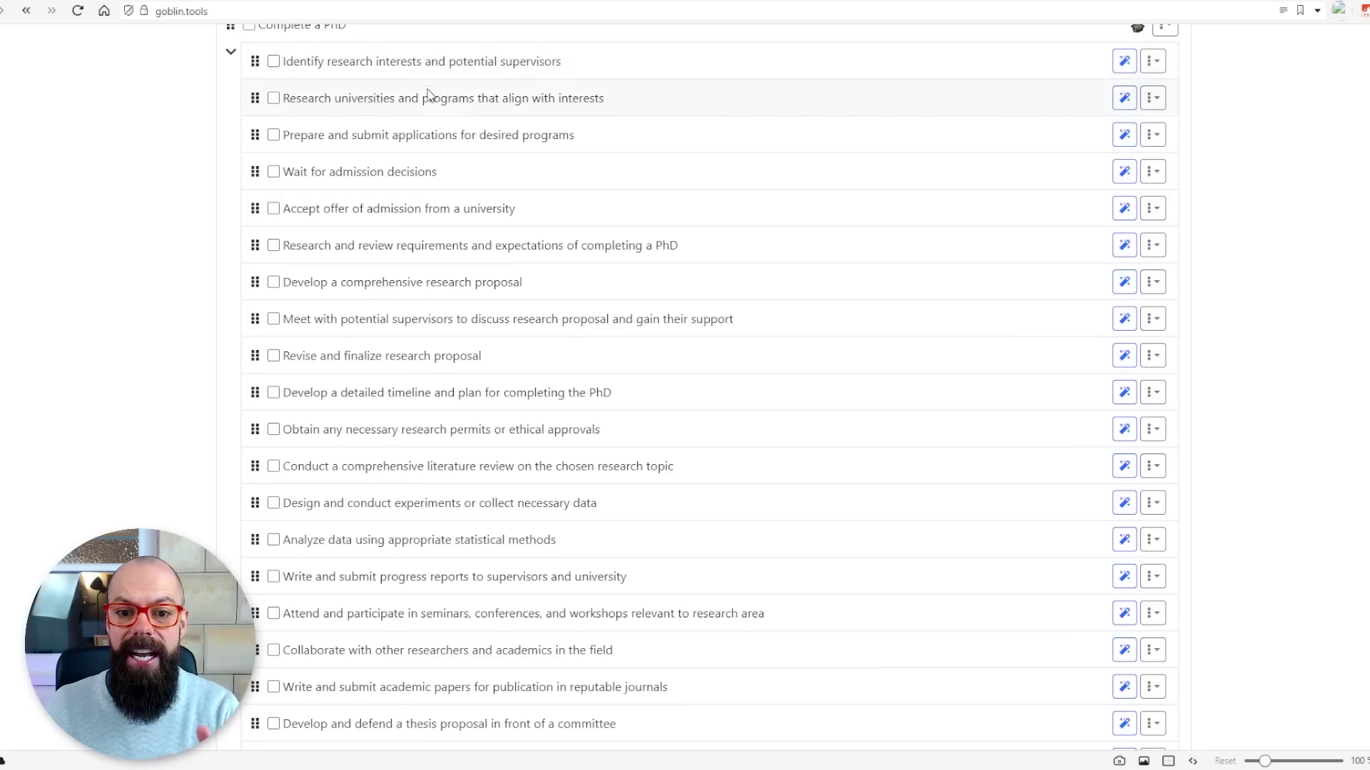
Scroll down through the Complete a PhD subtask list.
scroll(428, 94, "down", 7)
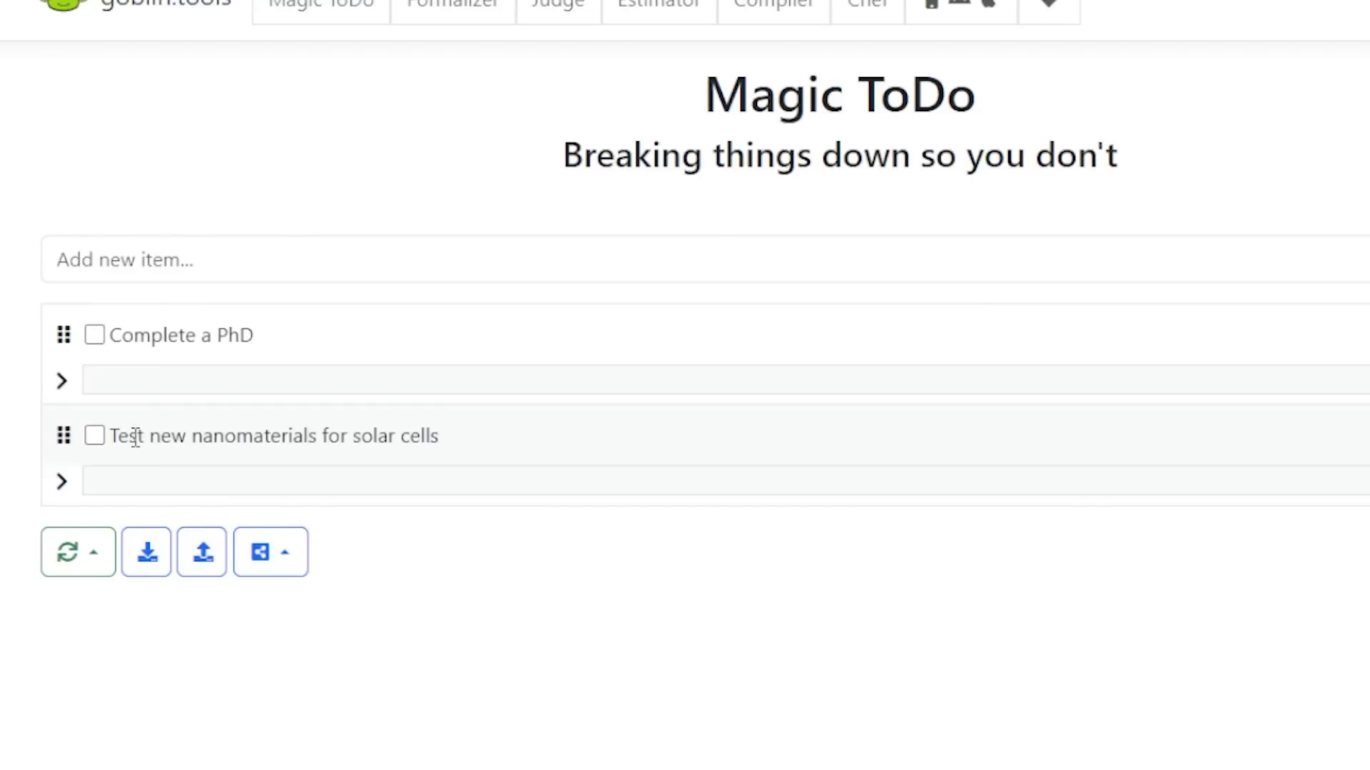
Expand the 'Test new nanomaterials for solar cells' task to show its seven generated subtasks.
left_click(229, 465)
left_click(62, 482)
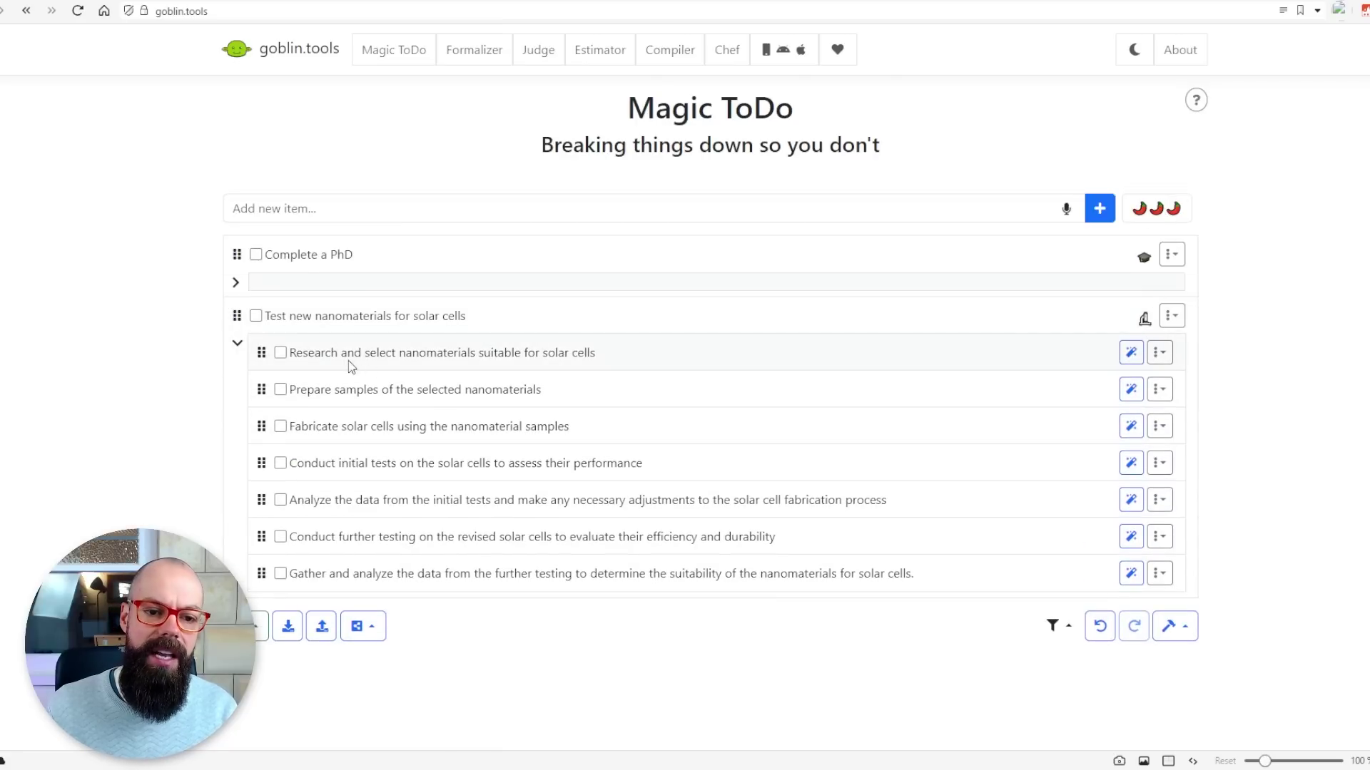
left_click_drag(342, 355, 501, 355)
left_click(501, 355)
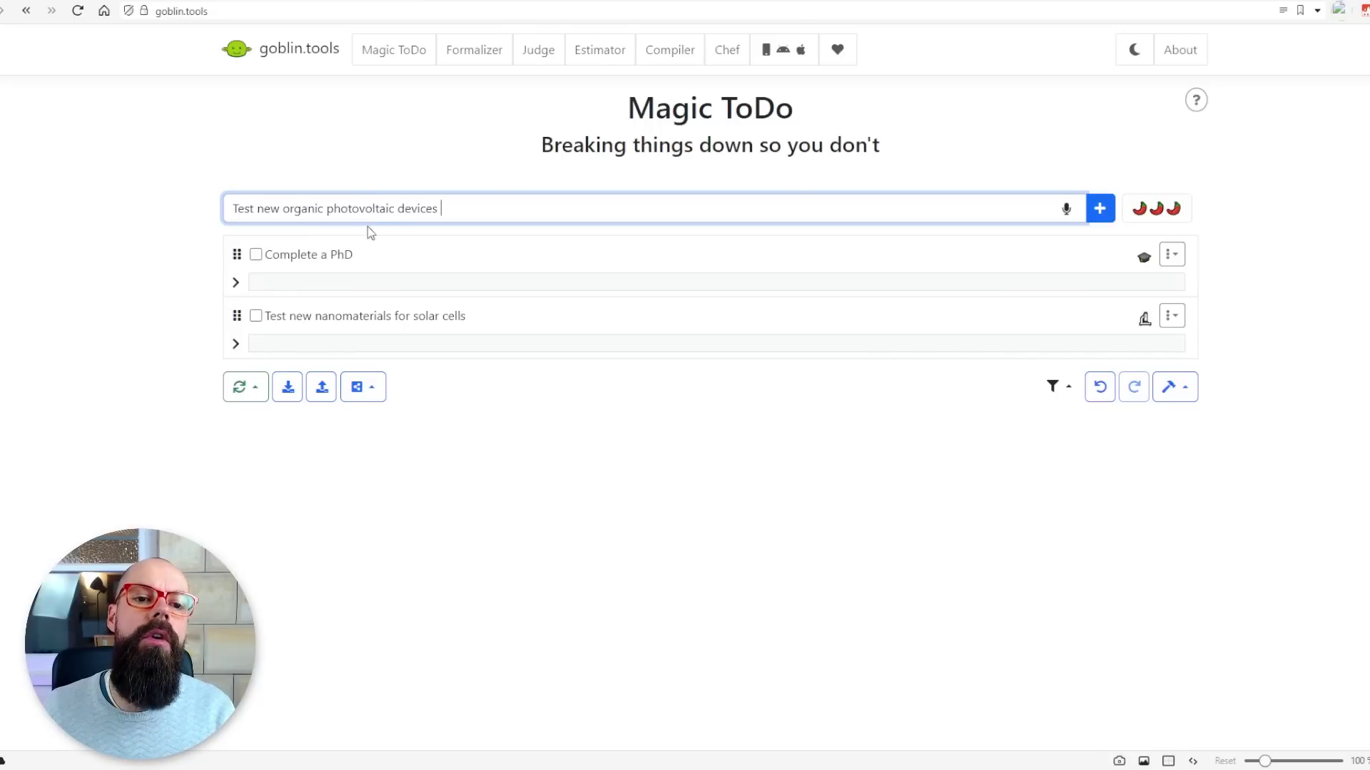
Raise spiciness to four chilies and add 'Test new organic photovoltaic devices' as a task.
left_click(1157, 222)
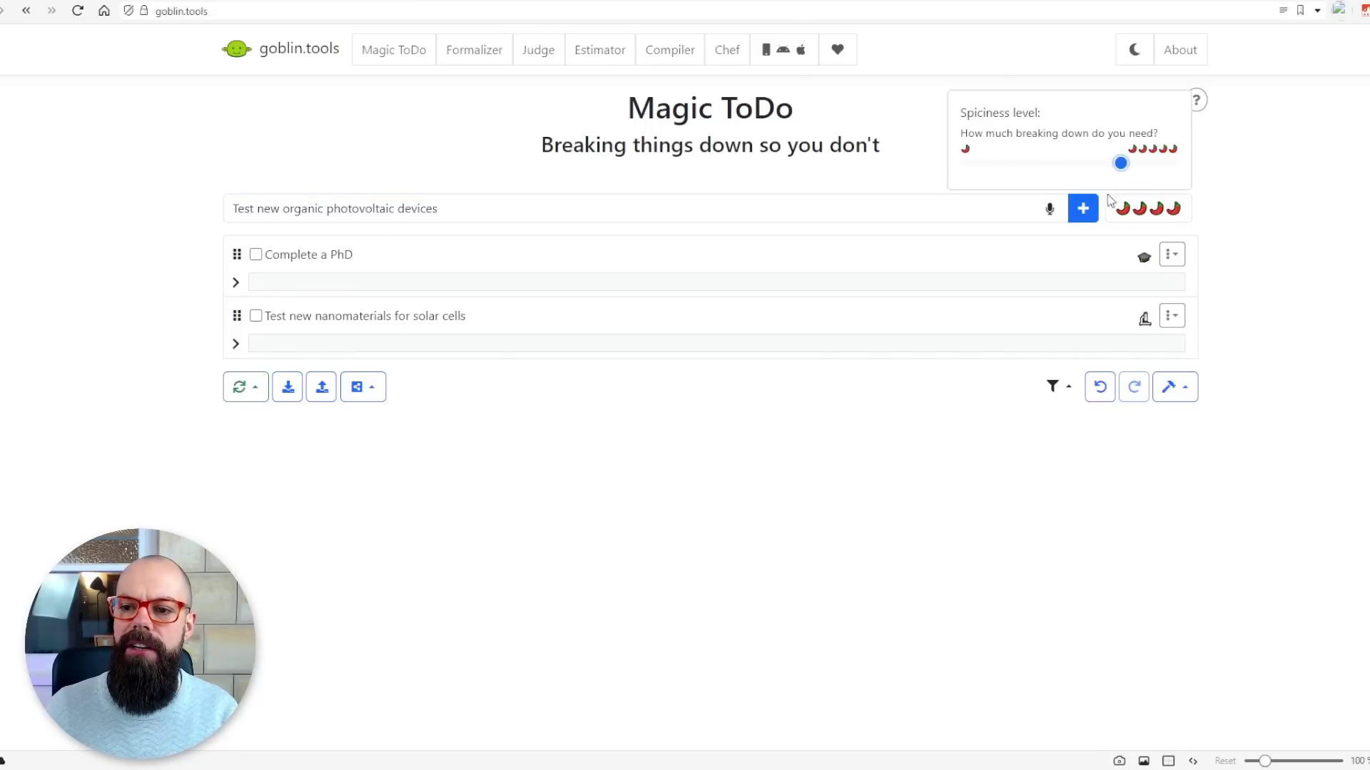
left_click(1089, 223)
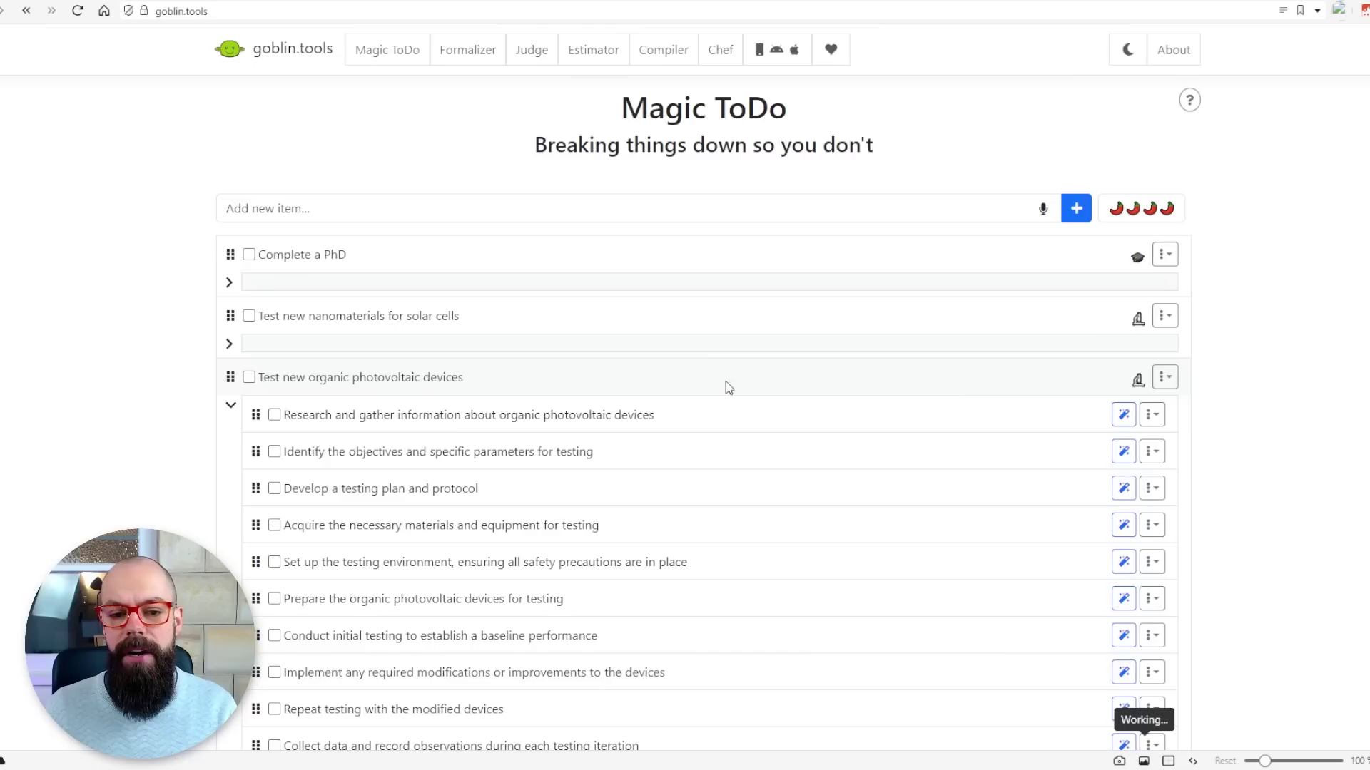
Review the eighteen photovoltaic subtasks, then collapse them under their task.
scroll(728, 388, "down", 3)
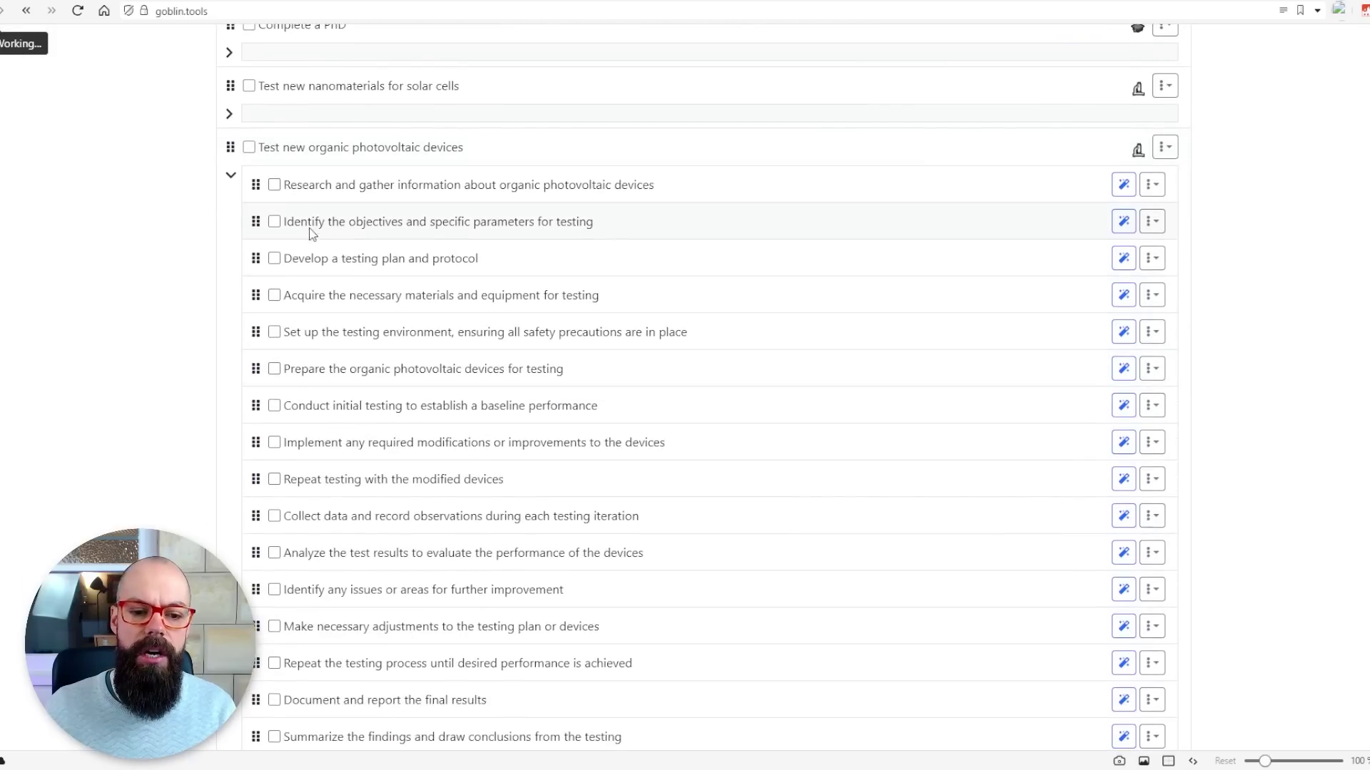
left_click_drag(312, 188, 525, 191)
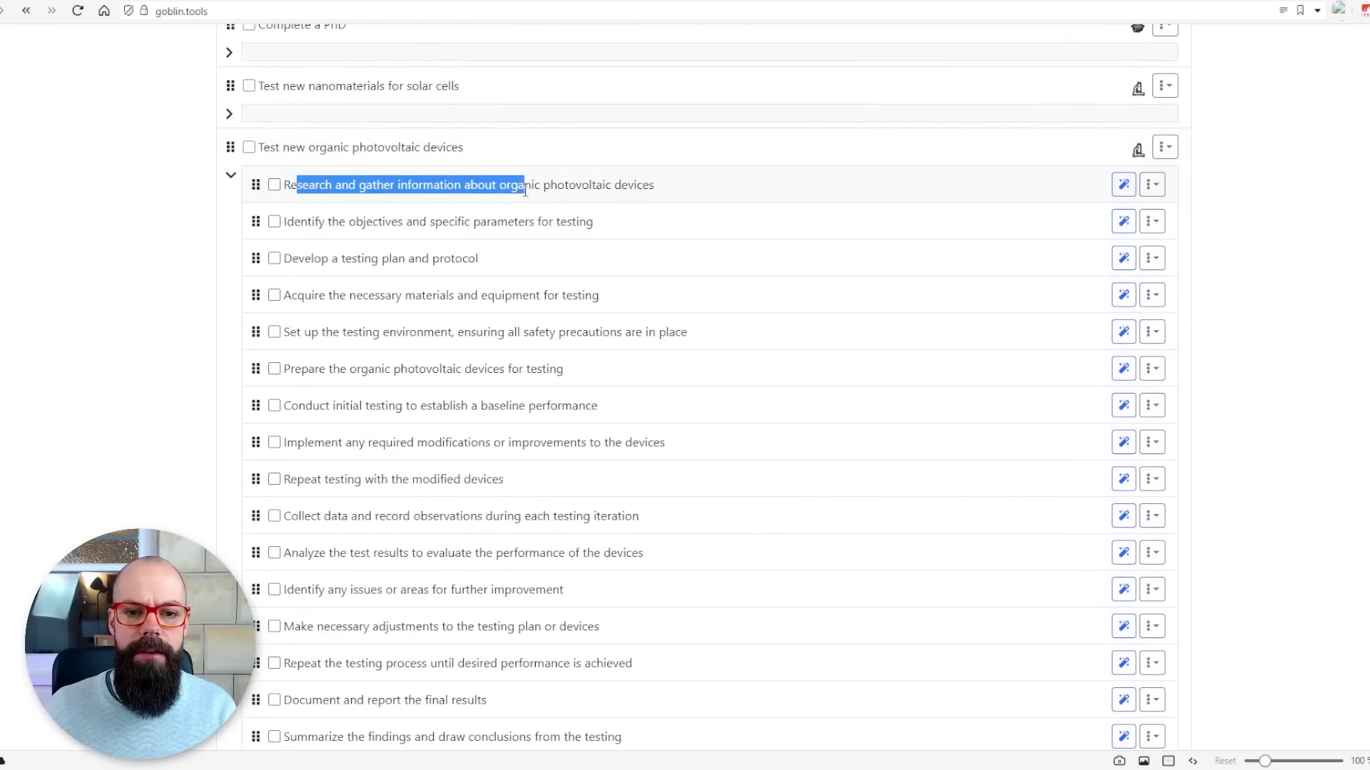
left_click(589, 188)
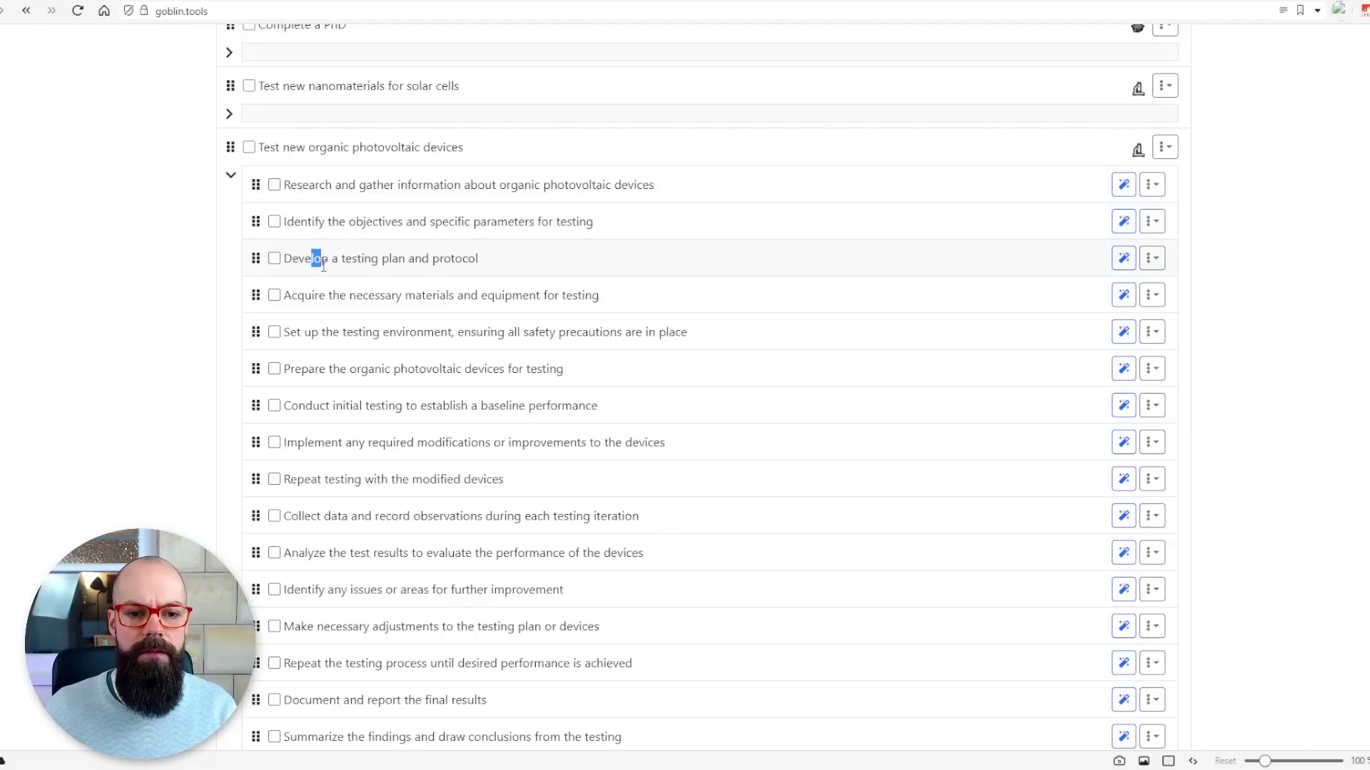
scroll(411, 266, "down", 1)
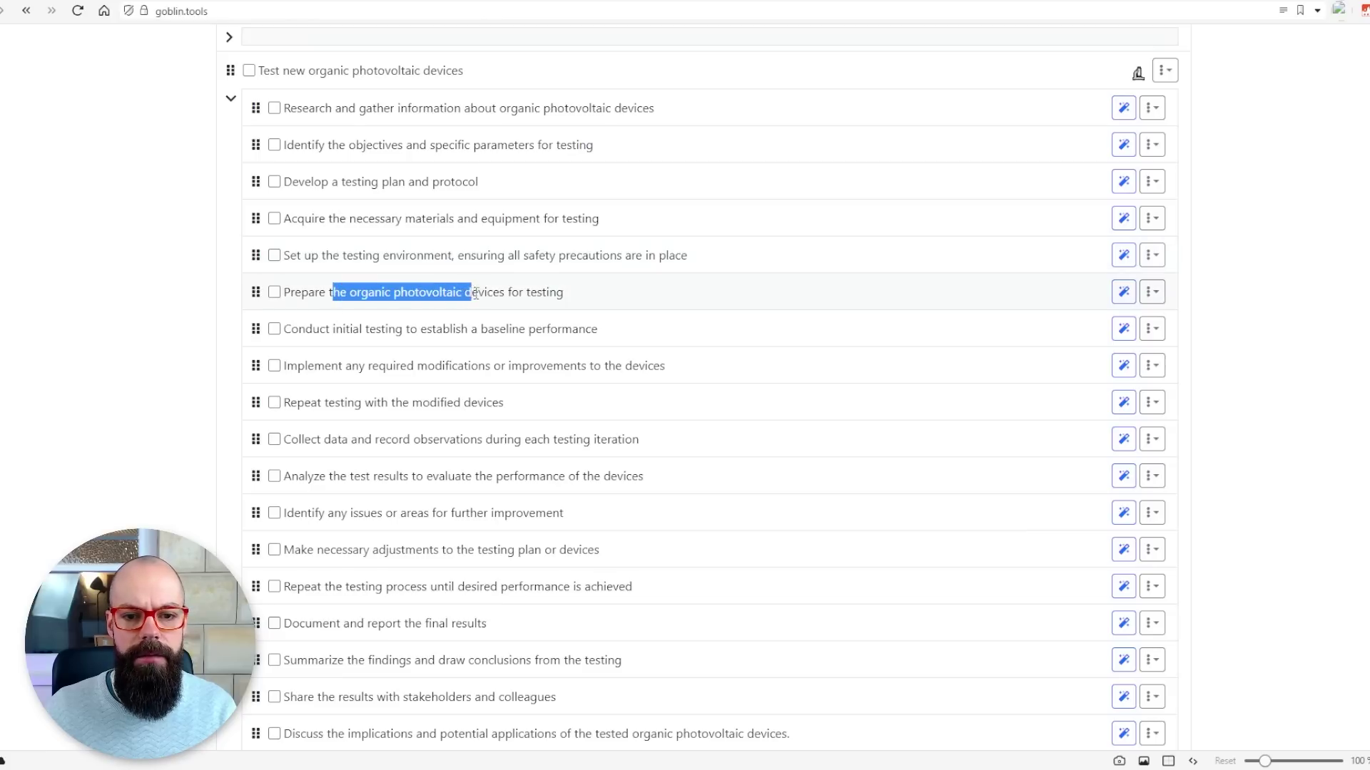
scroll(350, 343, "down", 1)
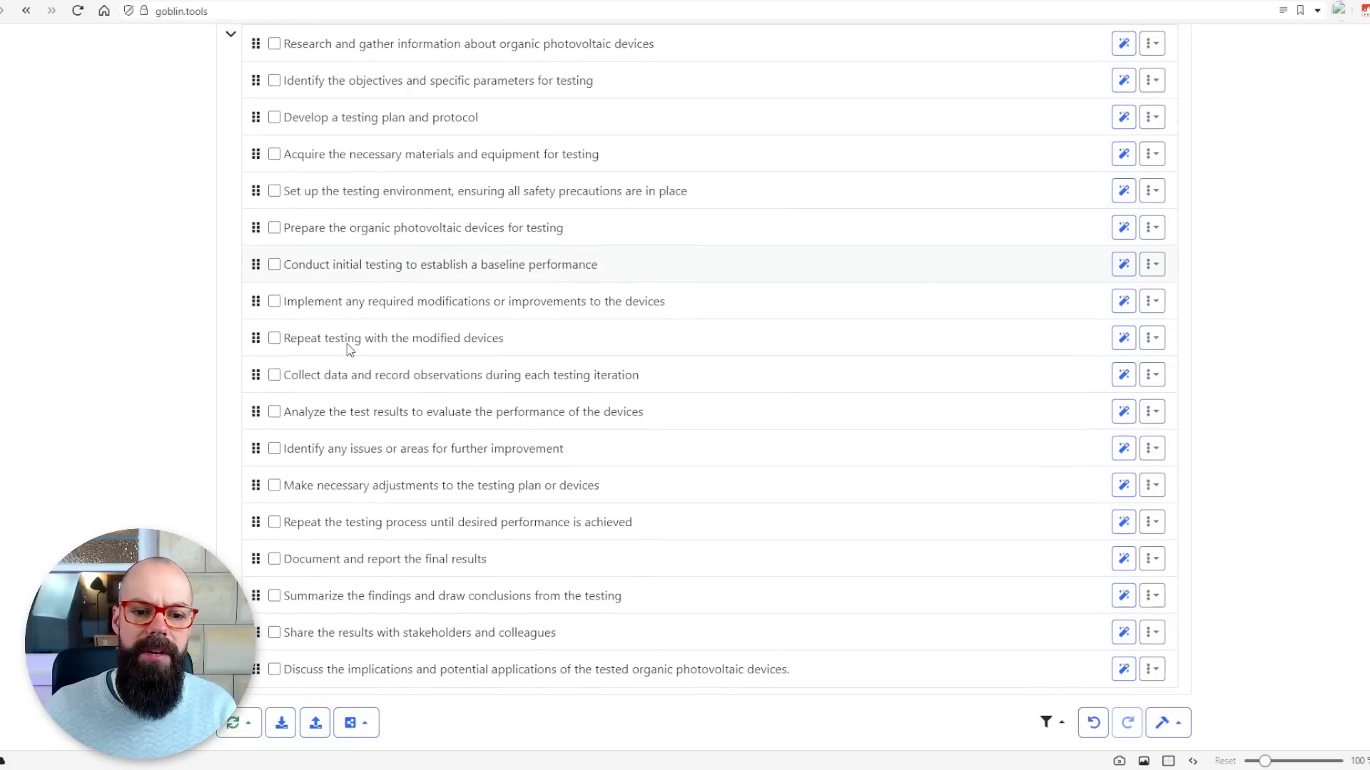
scroll(348, 345, "up", 4)
left_click(230, 339)
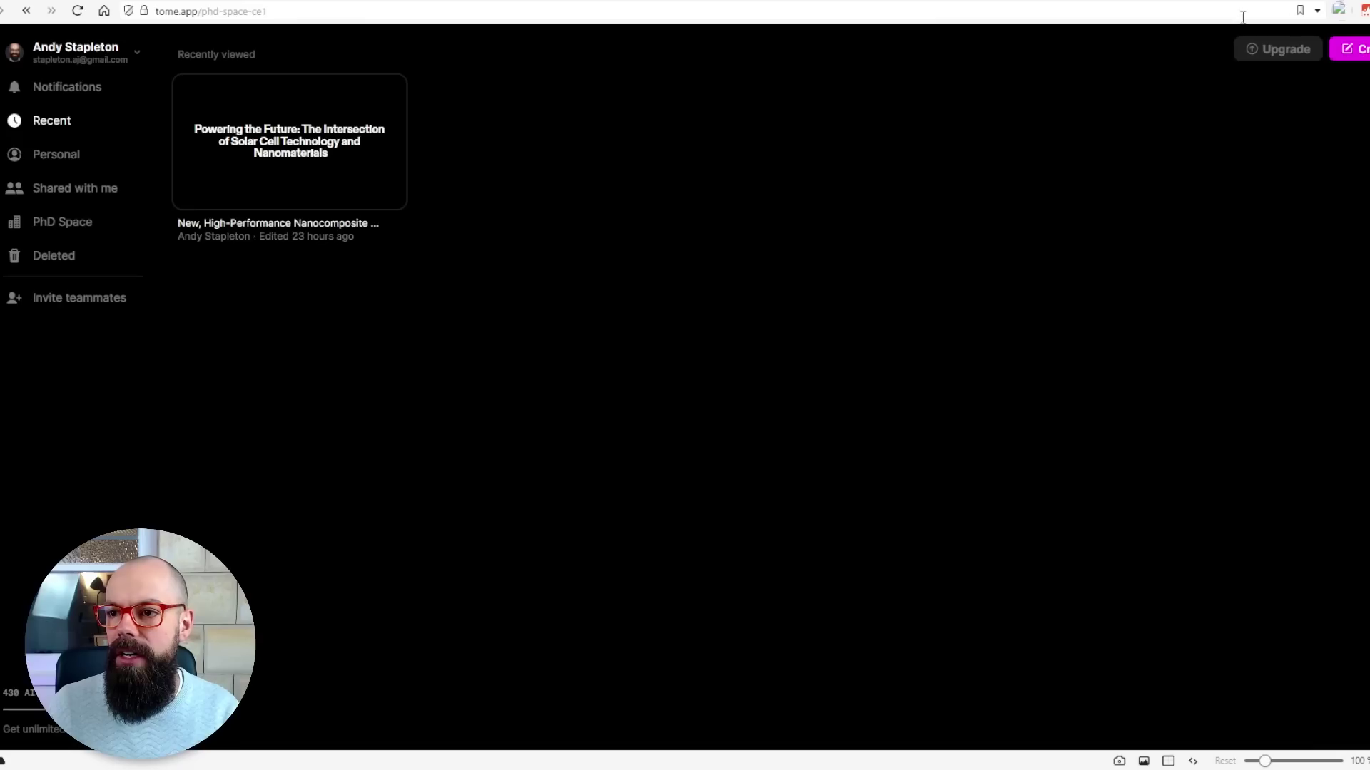
Create a new tome generated from the topic 'Transparent electrodes new materials'.
left_click(1342, 56)
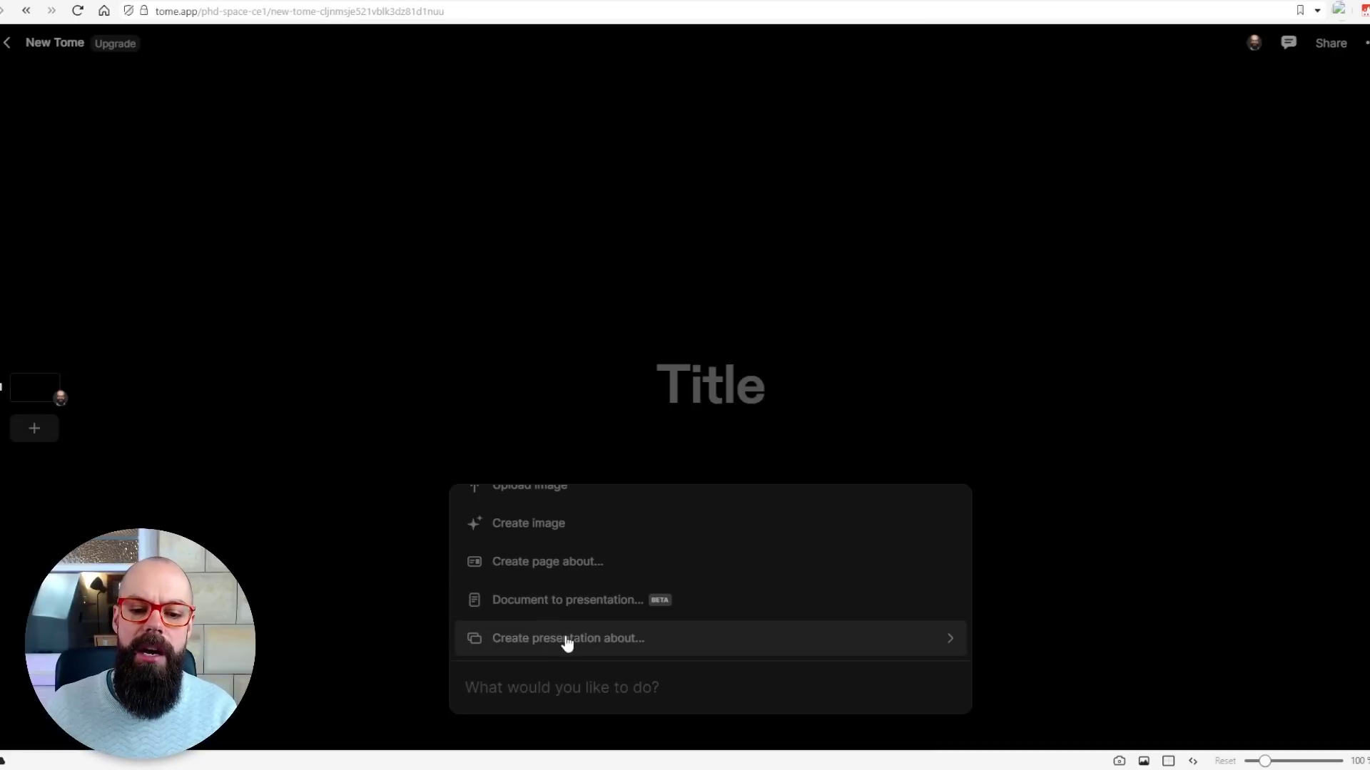
left_click(567, 642)
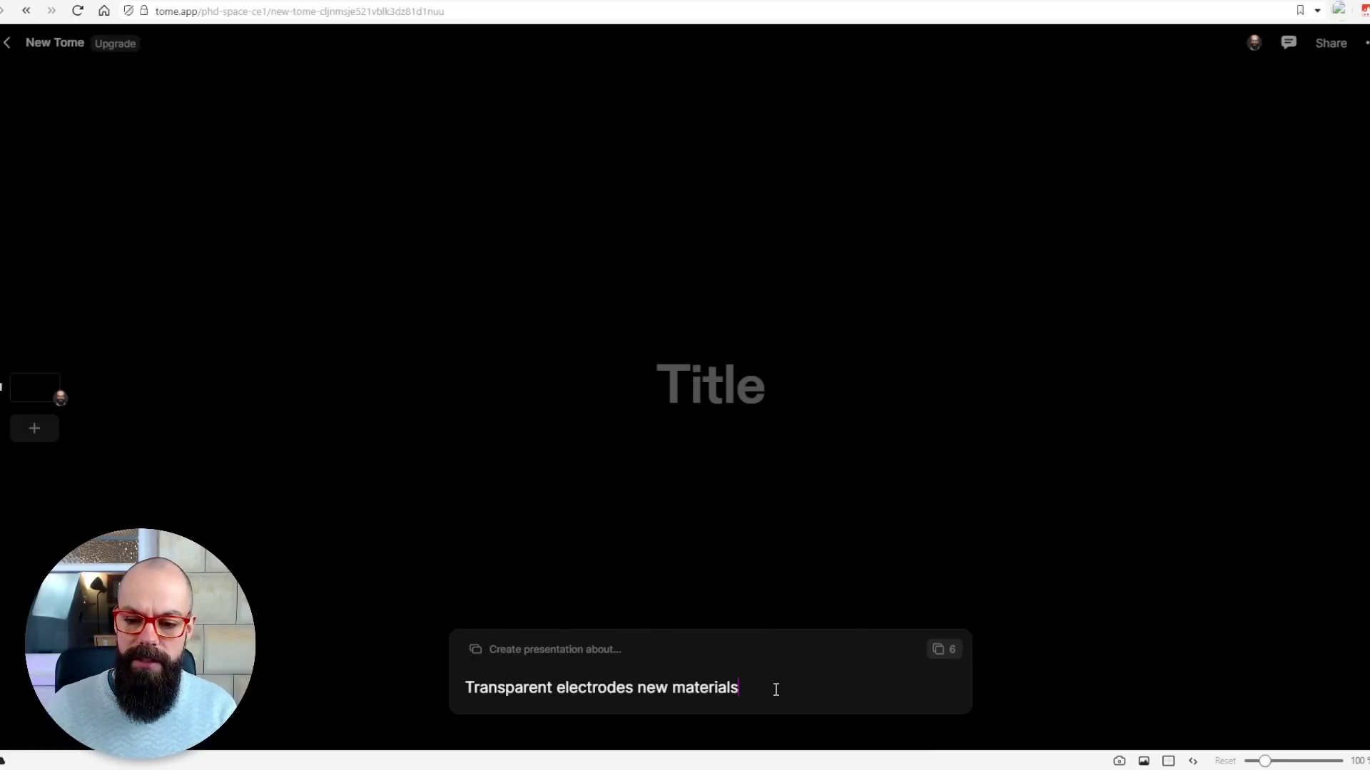
type("Transparent electrodes new materials")
key("Return")
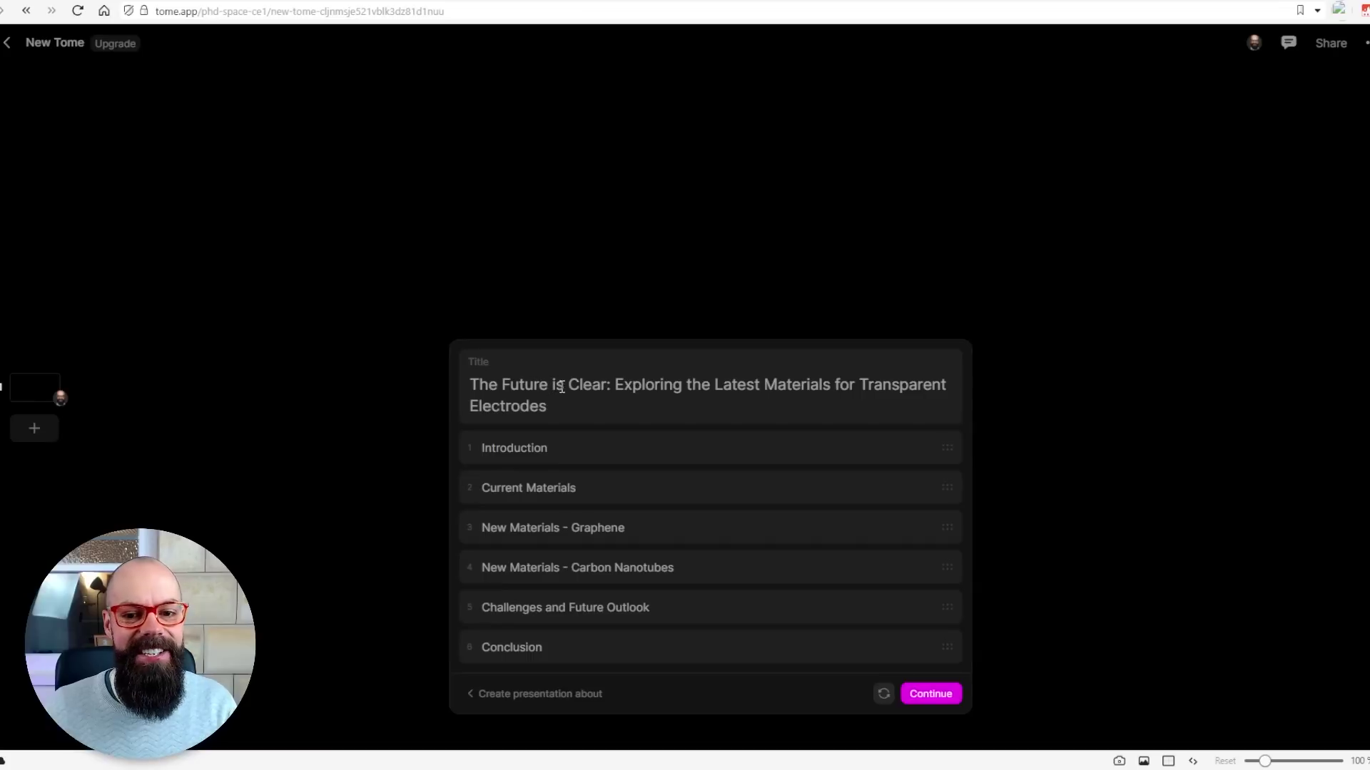
left_click(667, 384)
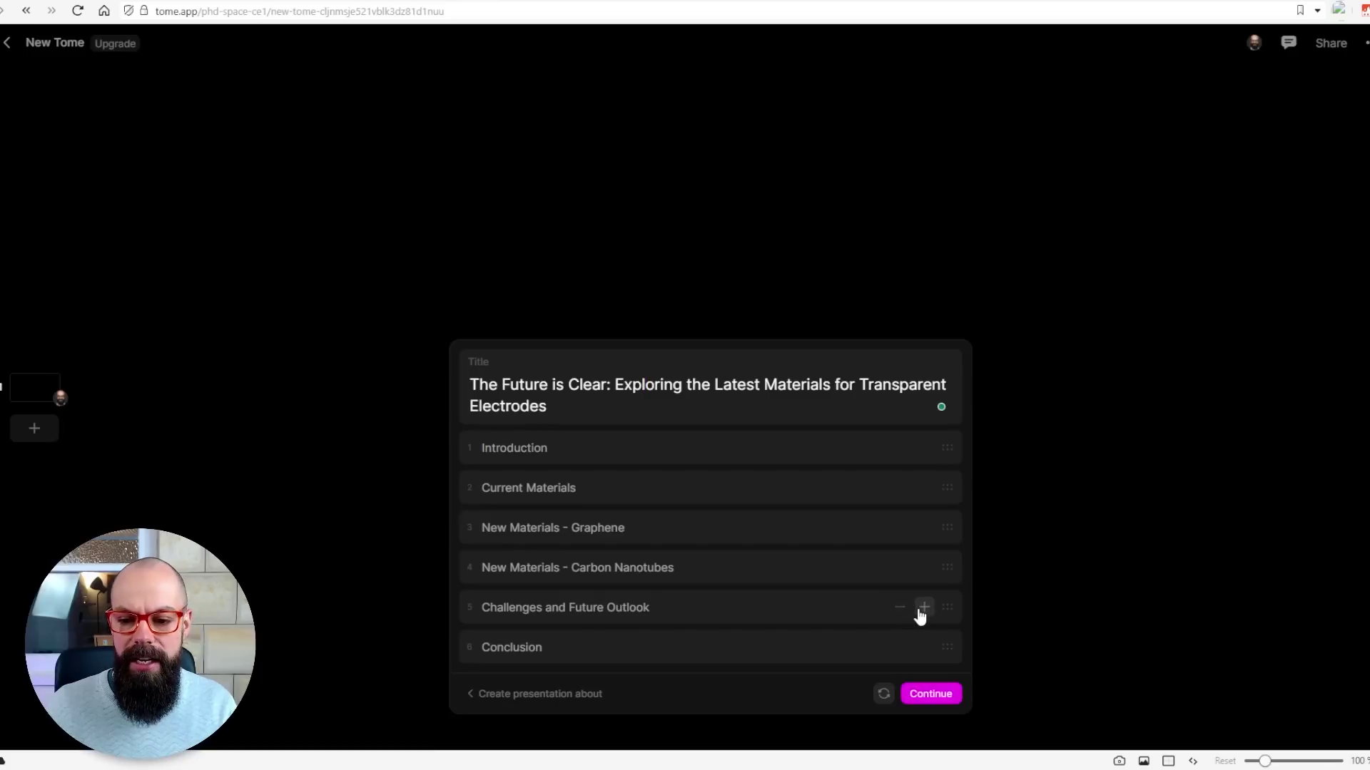
mouse_move(944, 605)
left_mouse_down()
mouse_move(945, 568)
mouse_move(948, 607)
left_mouse_up()
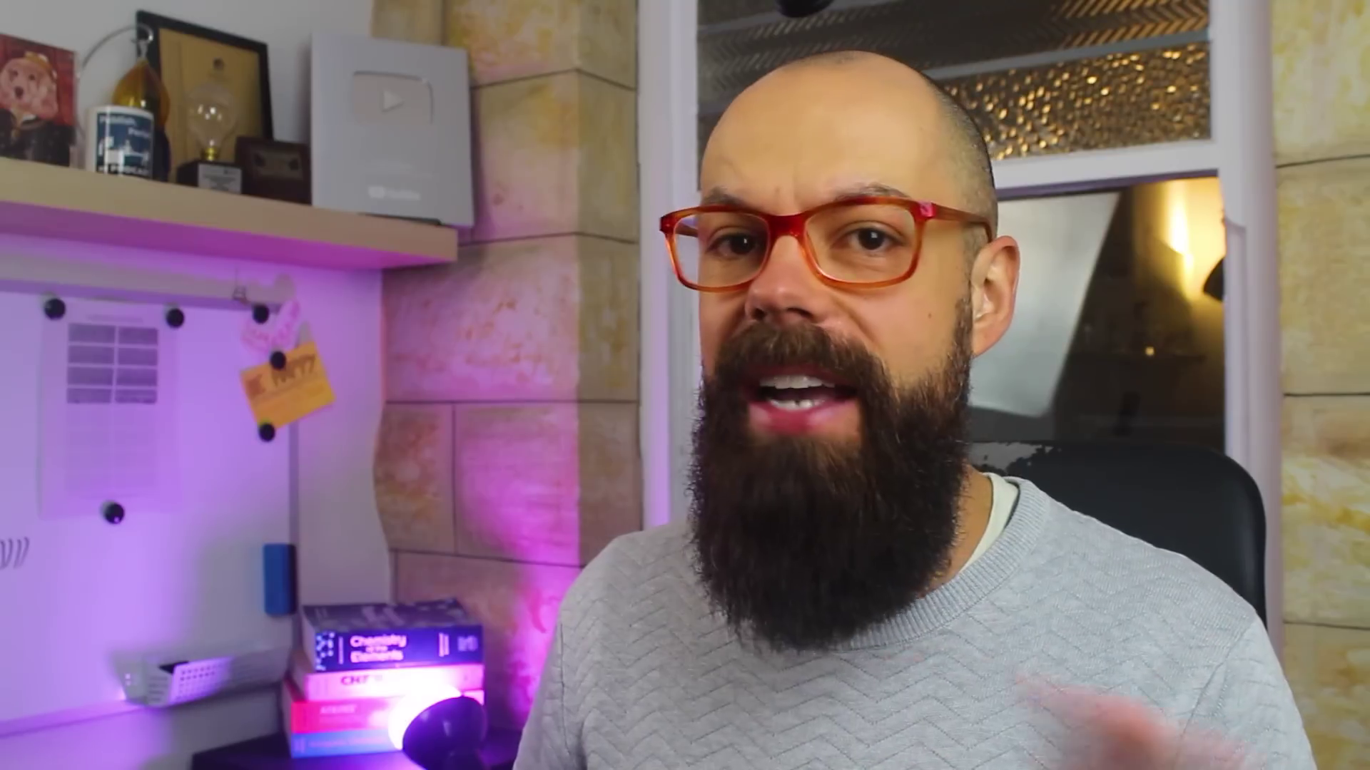
Build the full transparent-electrodes presentation from the six-section outline.
left_click(937, 695)
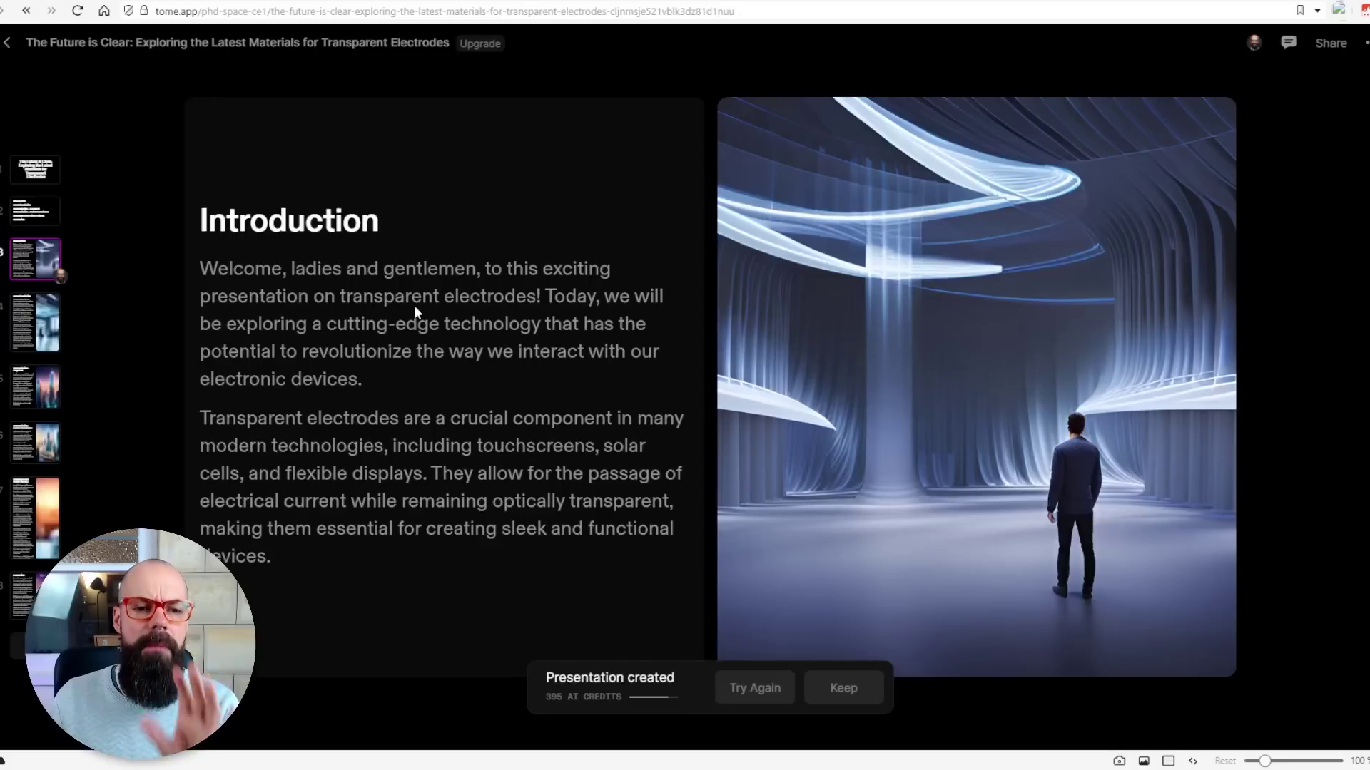
Page through the Graphene, carbon nanotubes and Challenges and Future Outlook slides.
scroll(414, 313, "down", 1)
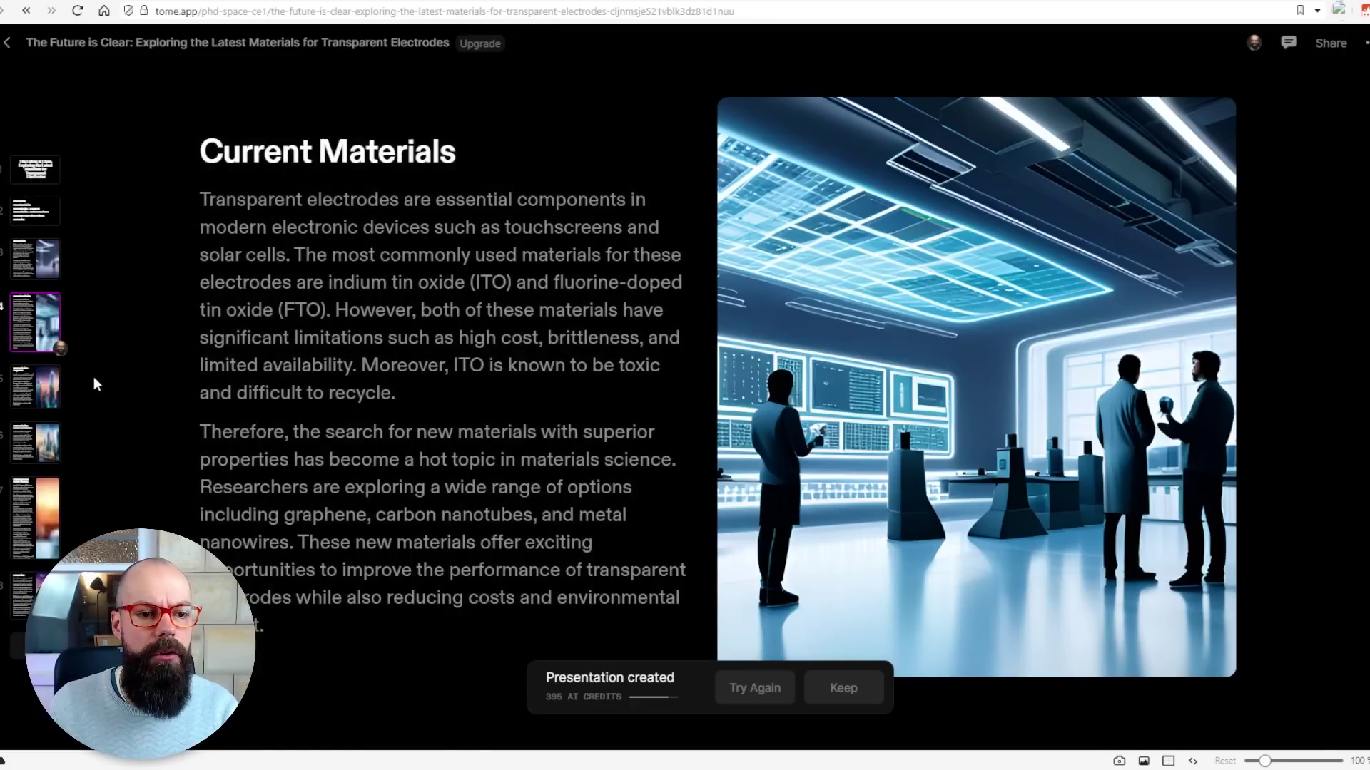
left_click(56, 382)
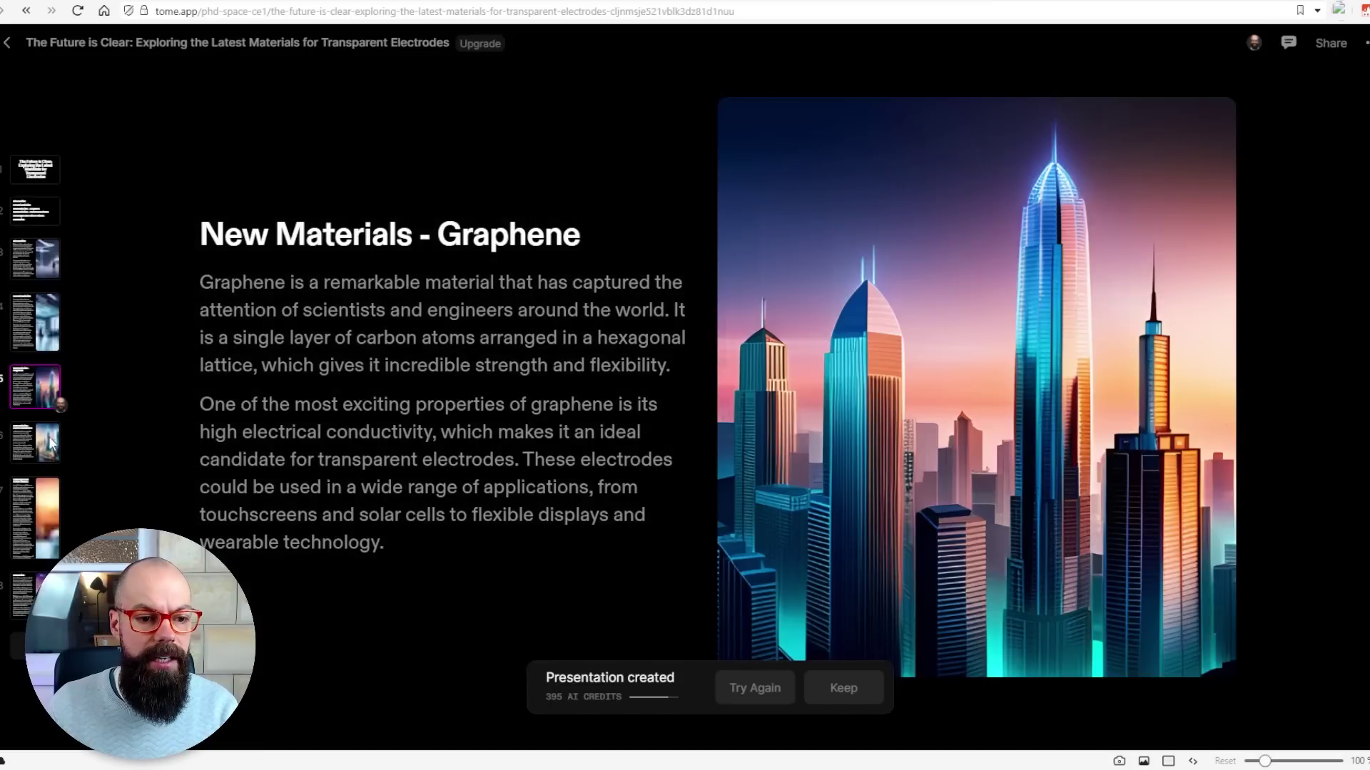
left_click(51, 443)
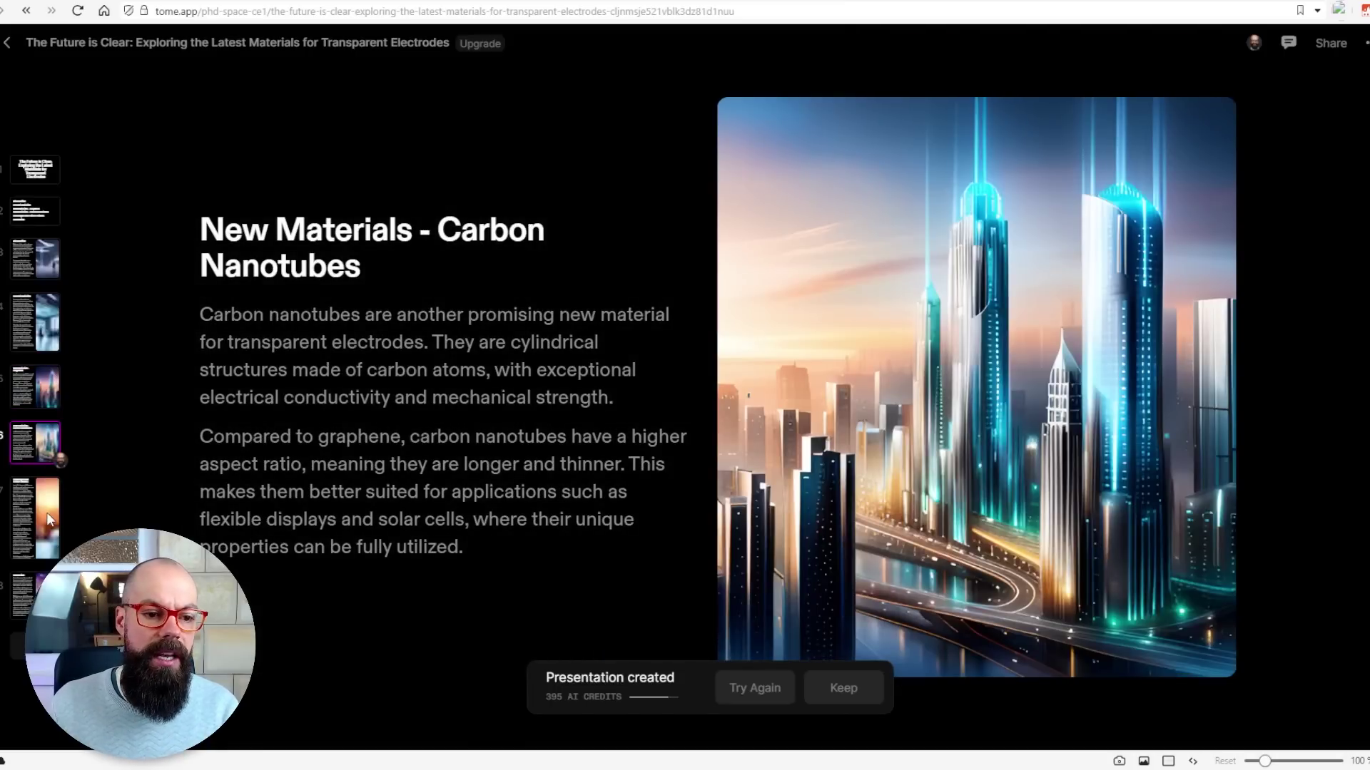
left_click(46, 512)
Read the Challenges slide, view the Conclusion, then return to Challenges and Future Outlook.
scroll(352, 256, "down", 5)
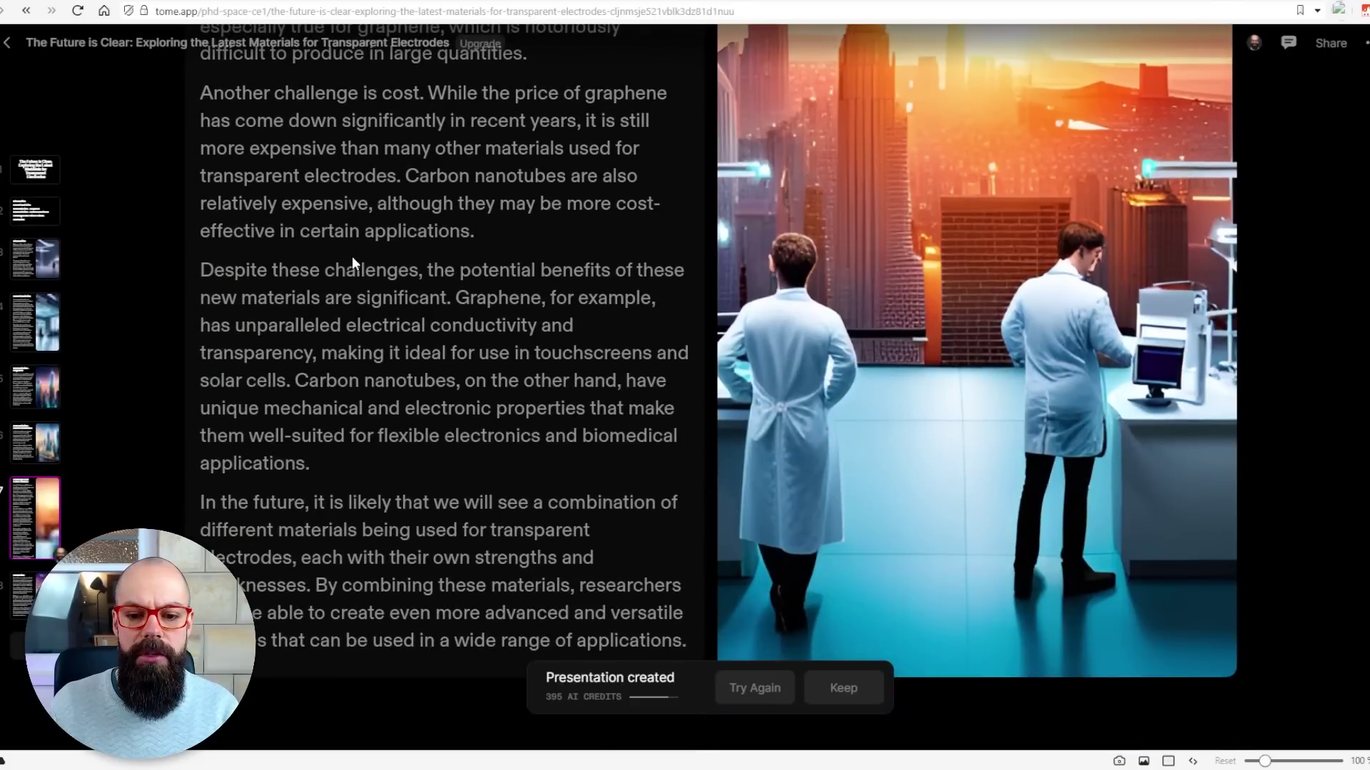
scroll(353, 256, "up", 4)
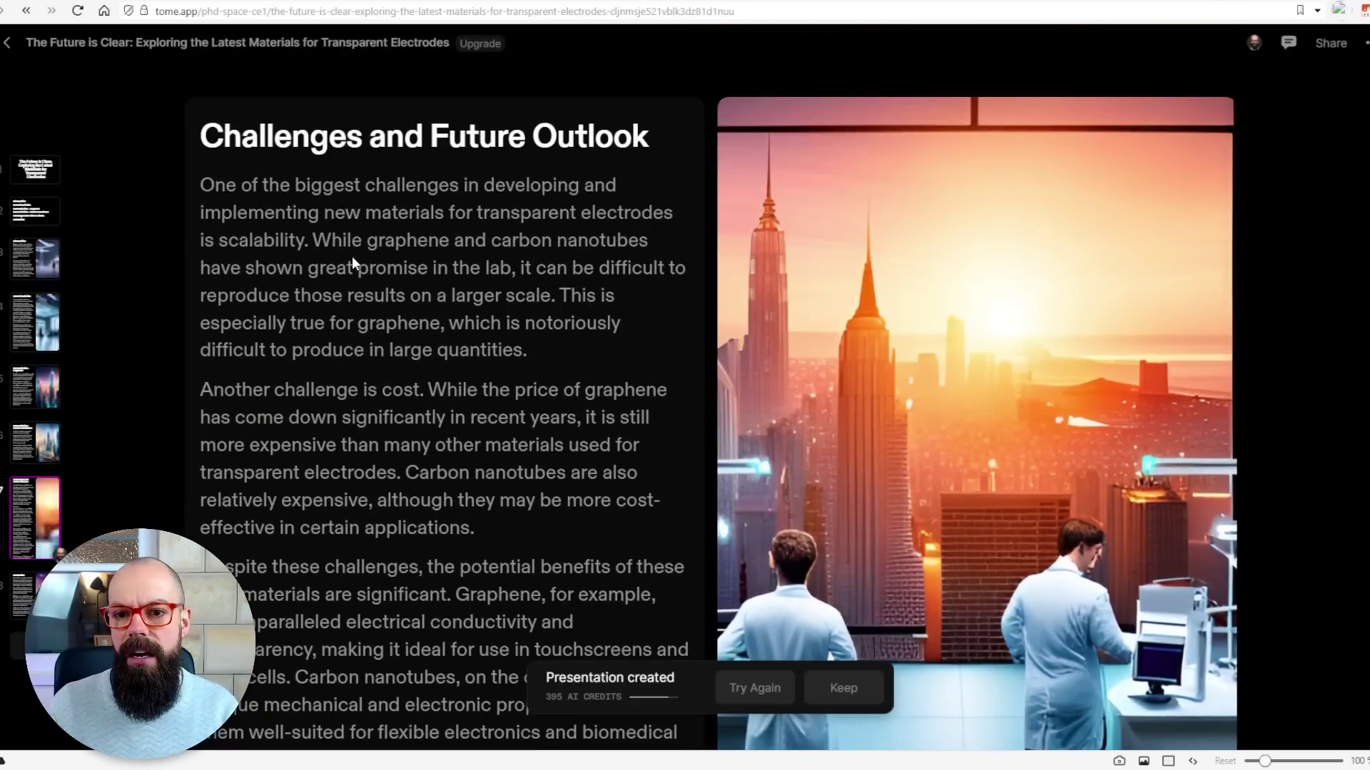
scroll(352, 256, "down", 4)
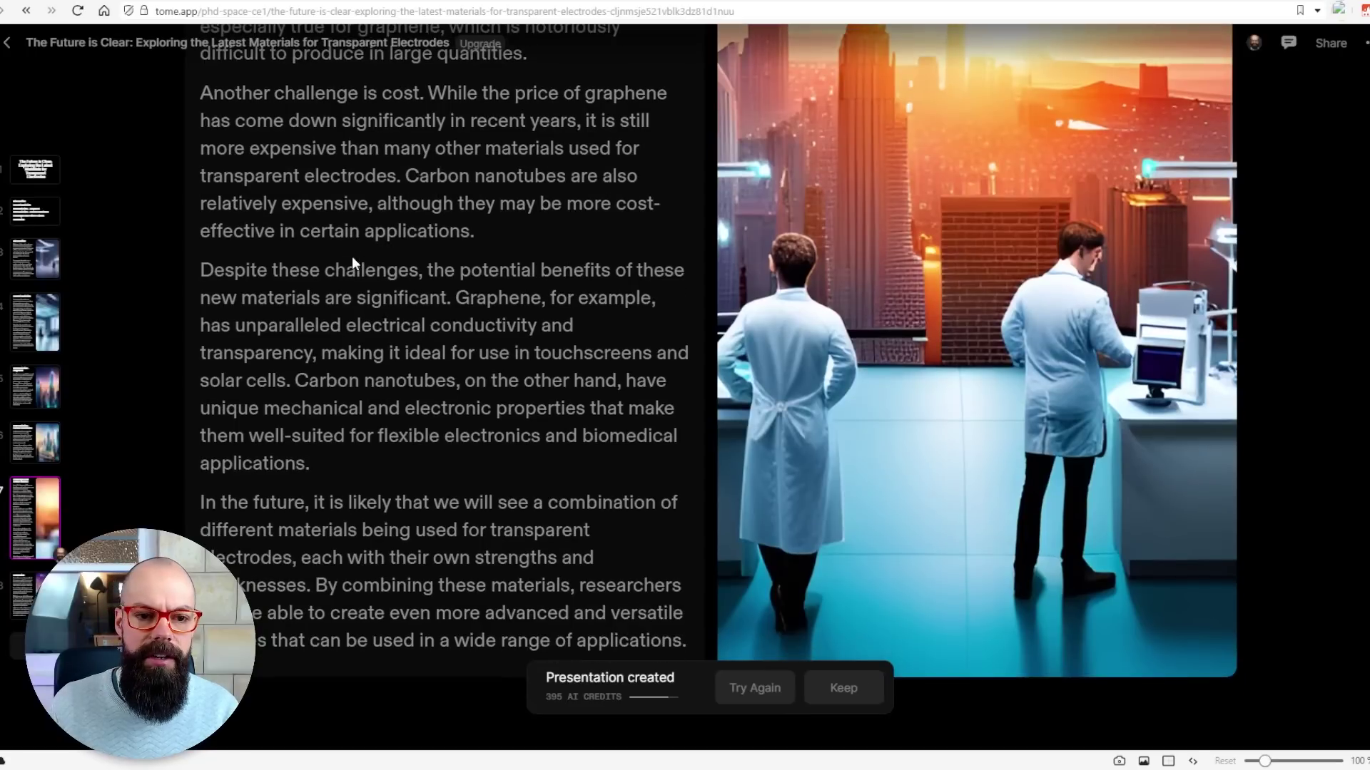
scroll(352, 260, "up", 4)
scroll(352, 260, "down", 2)
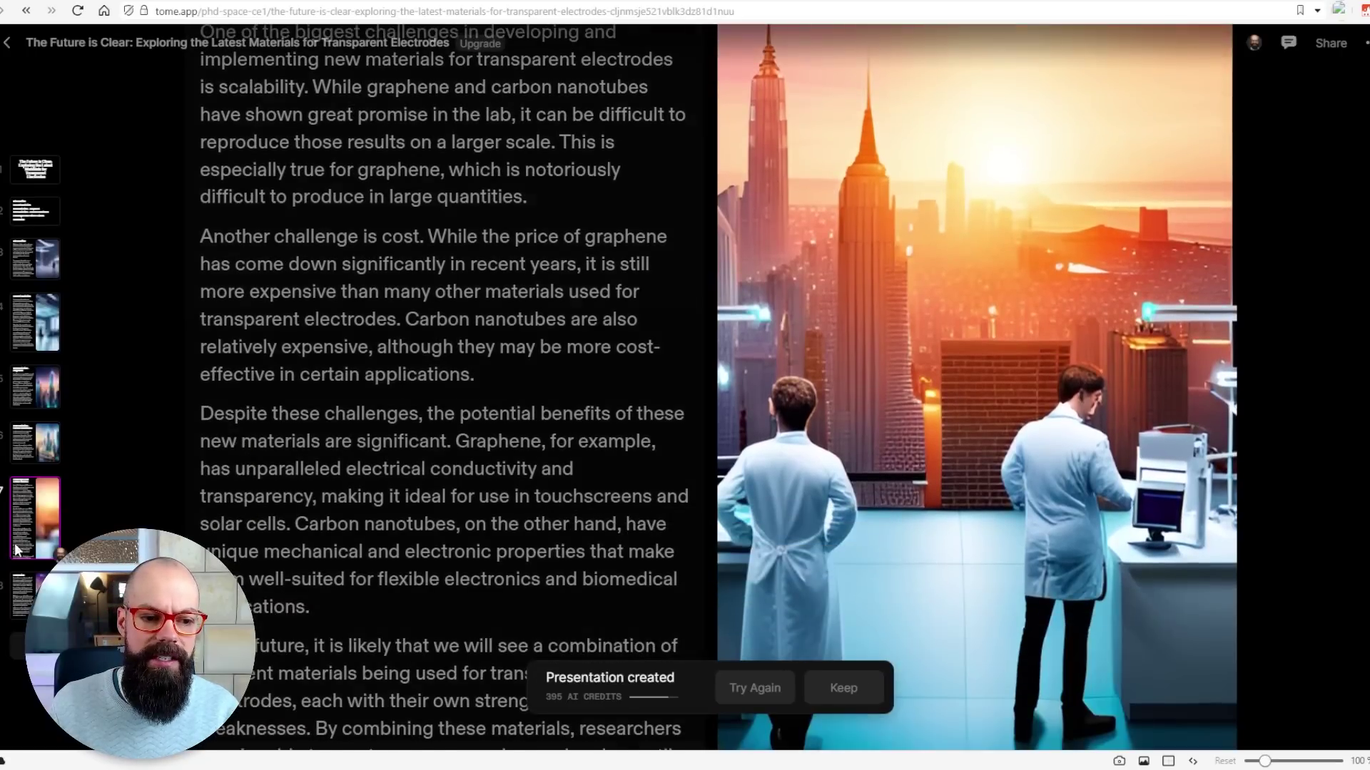
left_click(24, 601)
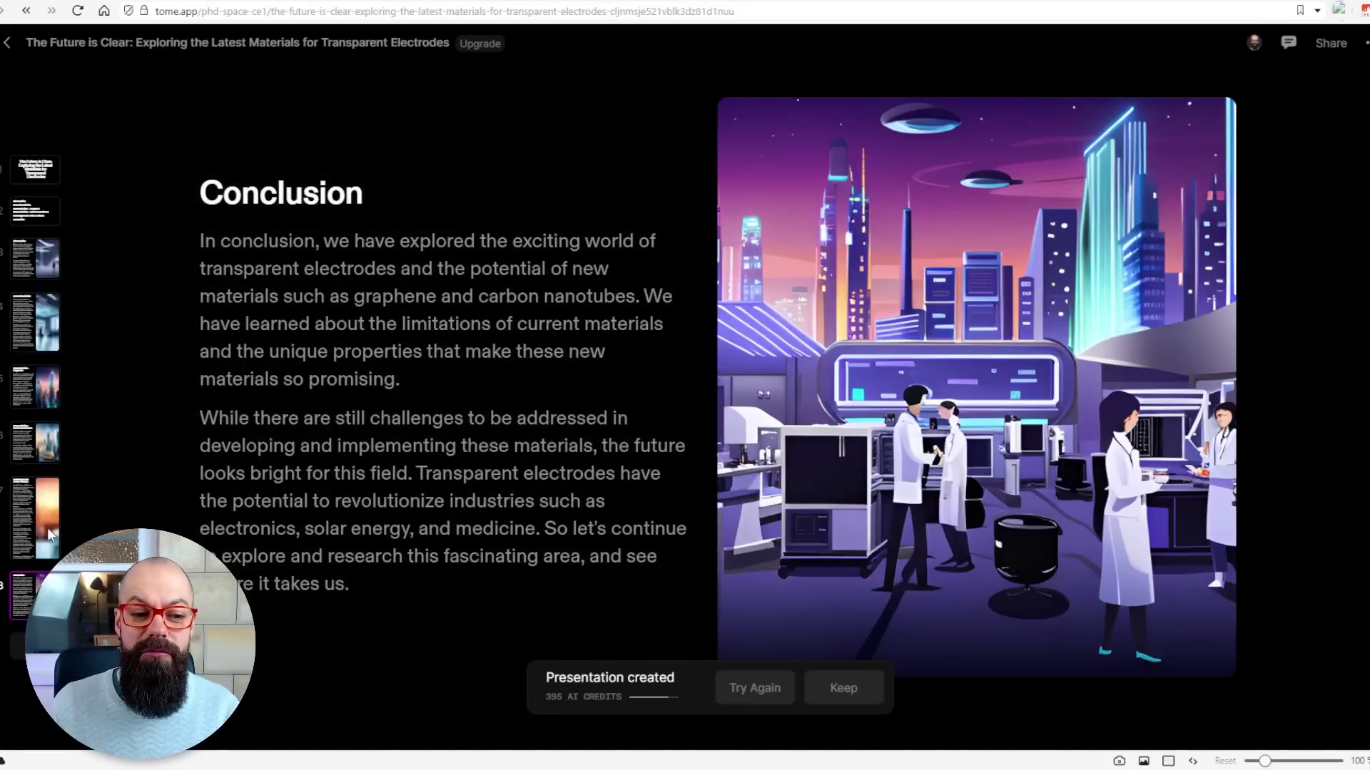
left_click(51, 534)
scroll(1118, 442, "down", 2)
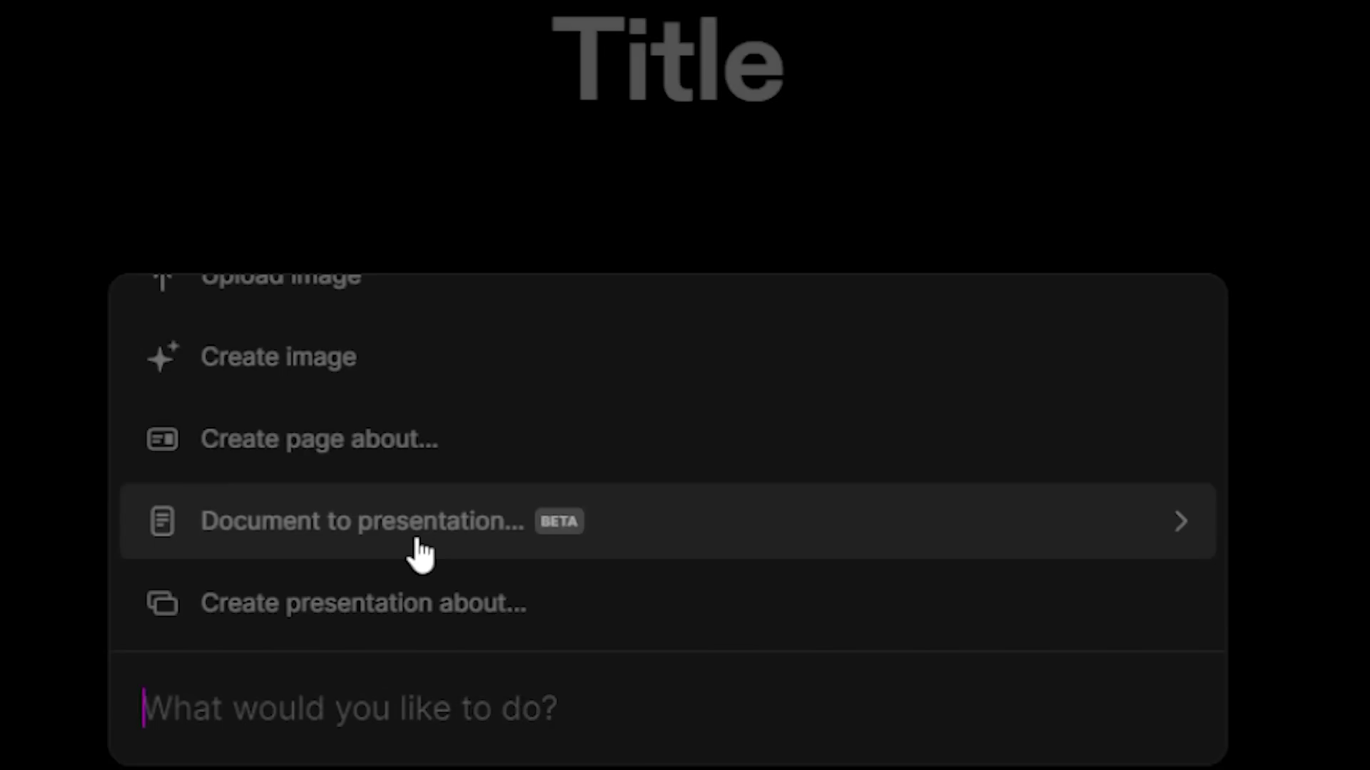
Choose 'Document to presentation...' (BETA) in the new tome's AI prompt.
left_click(419, 543)
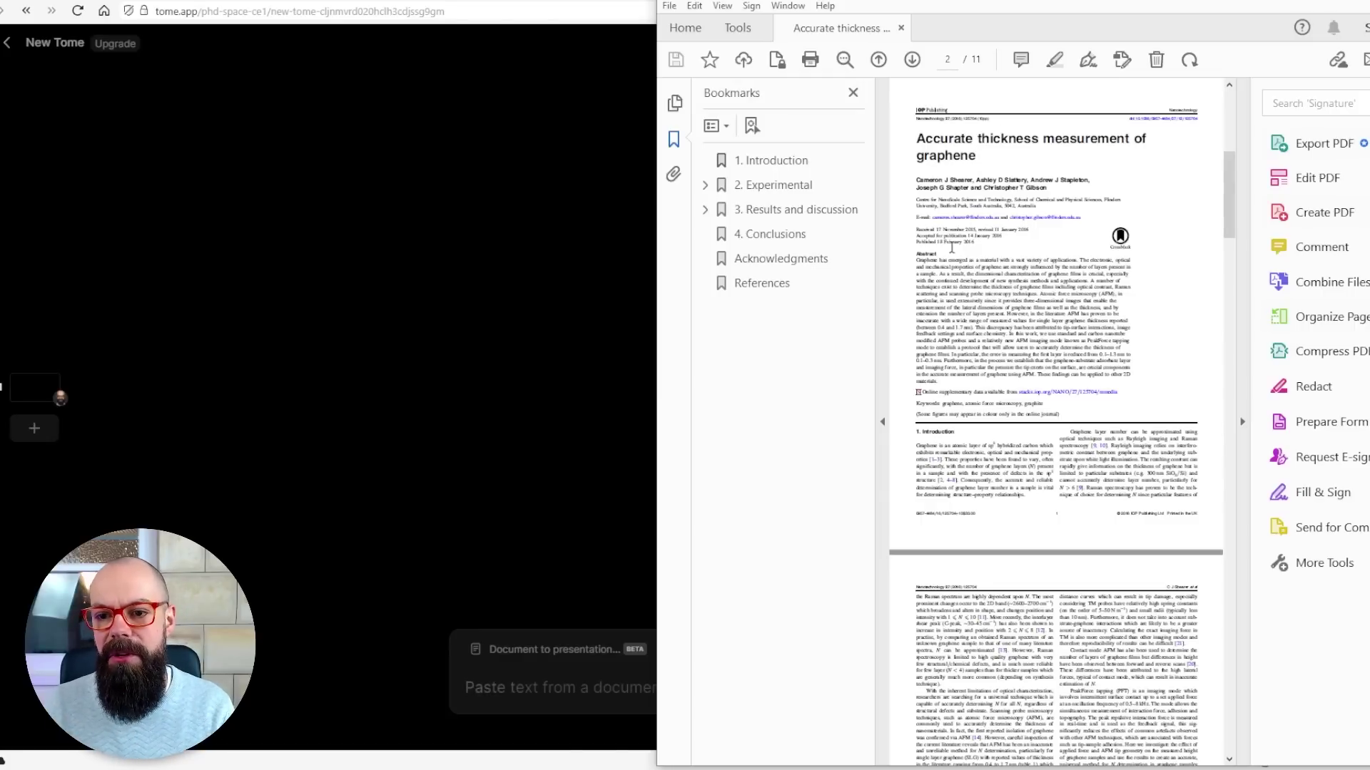
Select the whole abstract of 'Accurate thickness measurement of graphene' in Acrobat.
left_click_drag(932, 273, 980, 378)
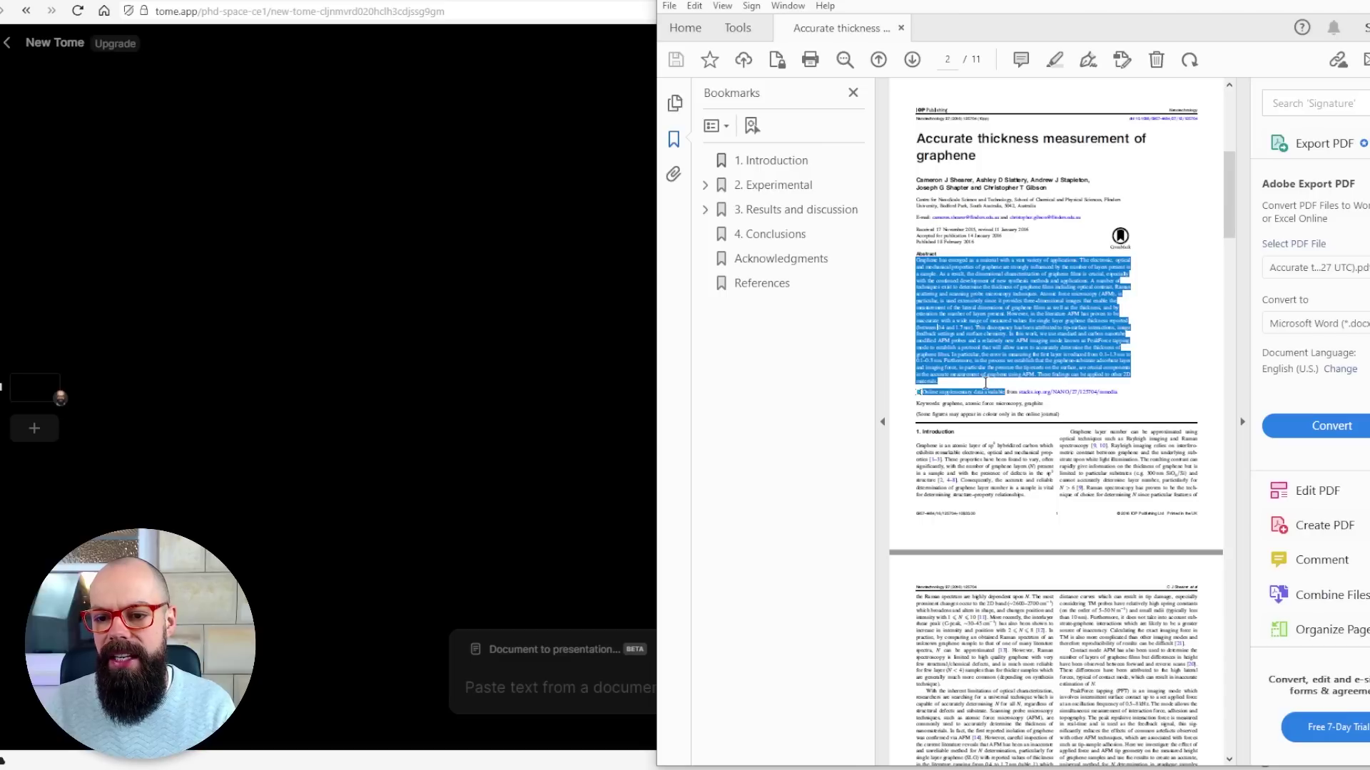
left_click_drag(939, 379, 939, 379)
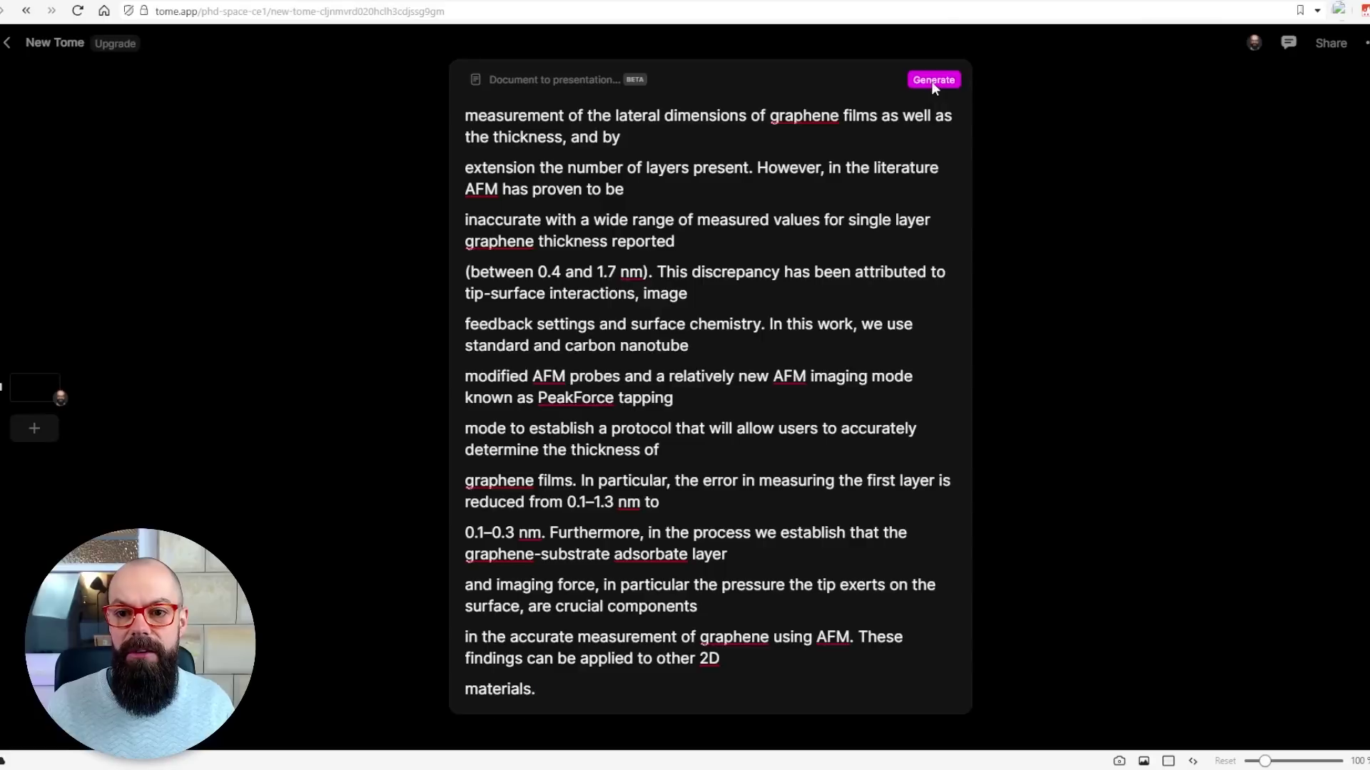
Generate an eight-slide presentation from the pasted paper abstract, opening on an 'Introduction' slide.
left_click(933, 83)
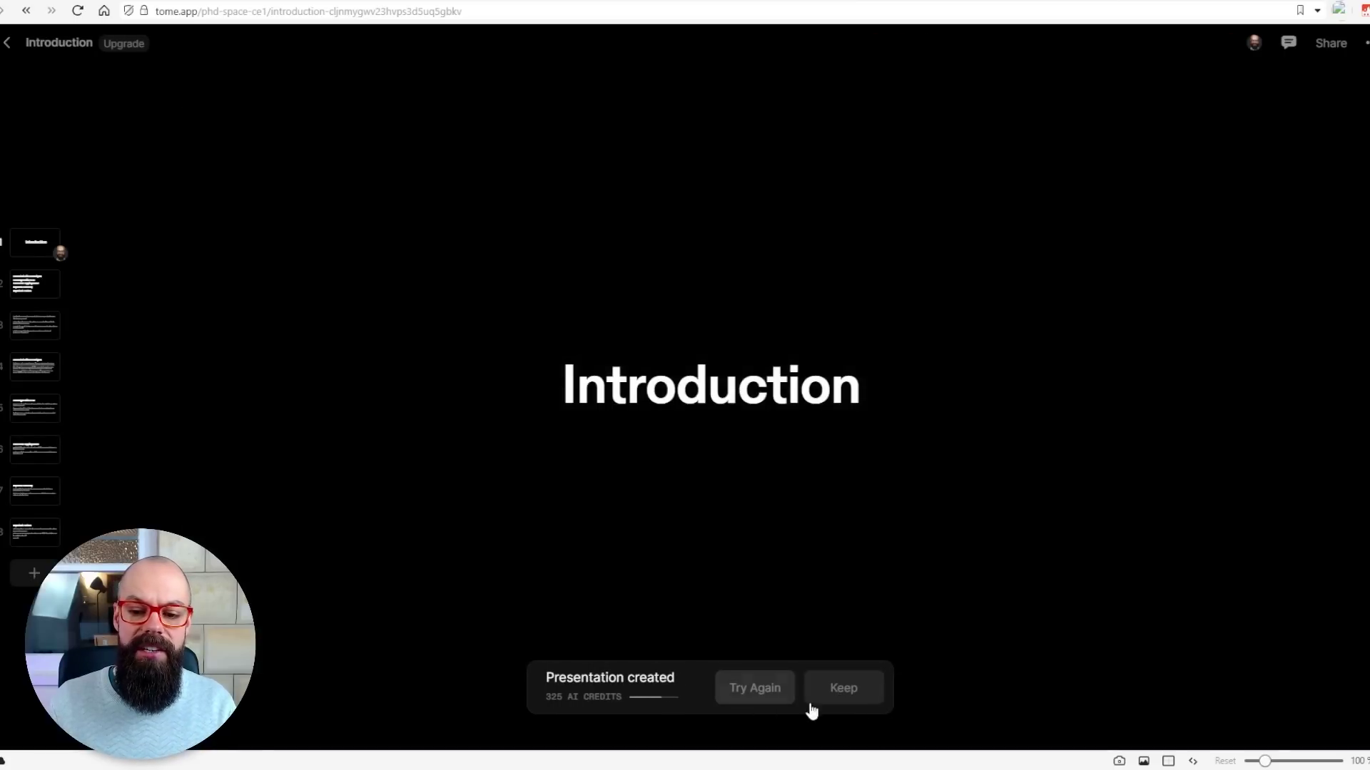
Keep the generated deck and view the topics, Characterization Techniques and Challenges with AFM slides.
left_click(862, 691)
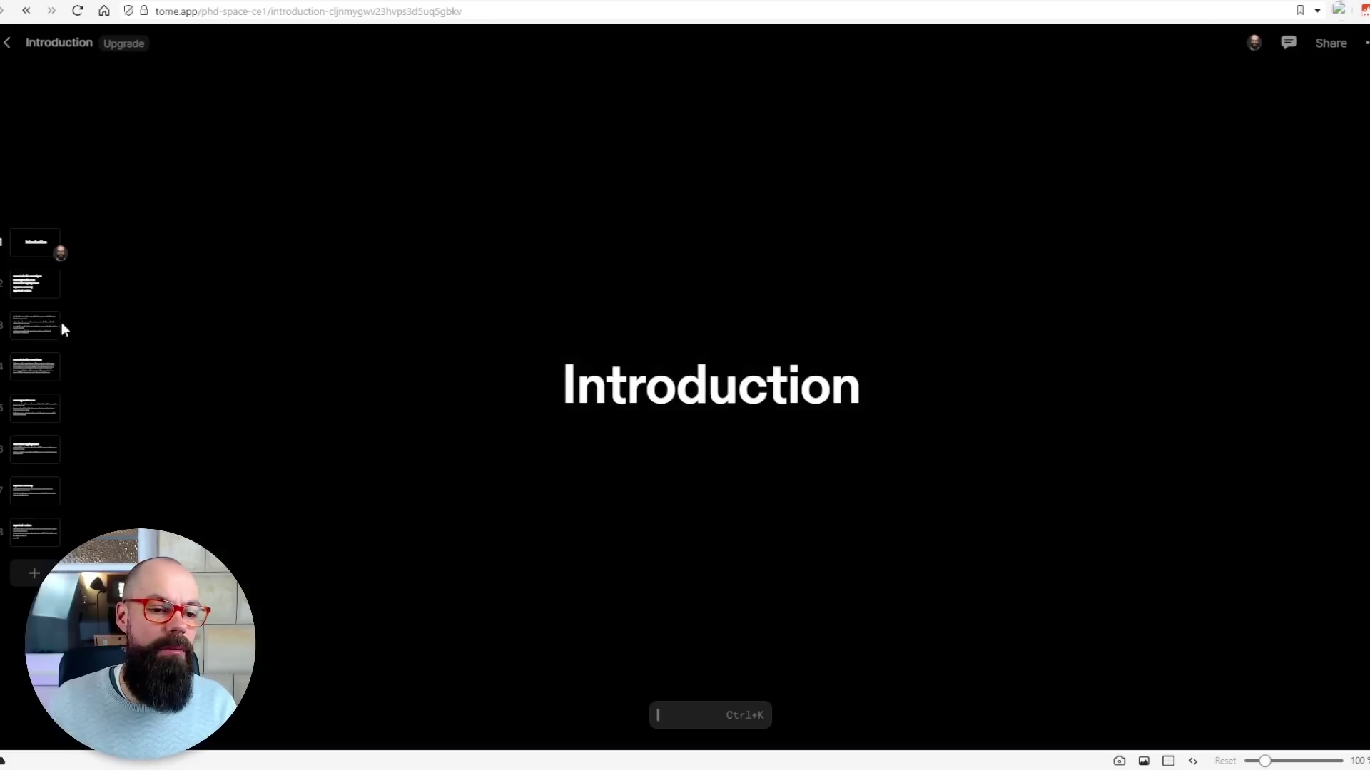
left_click(42, 289)
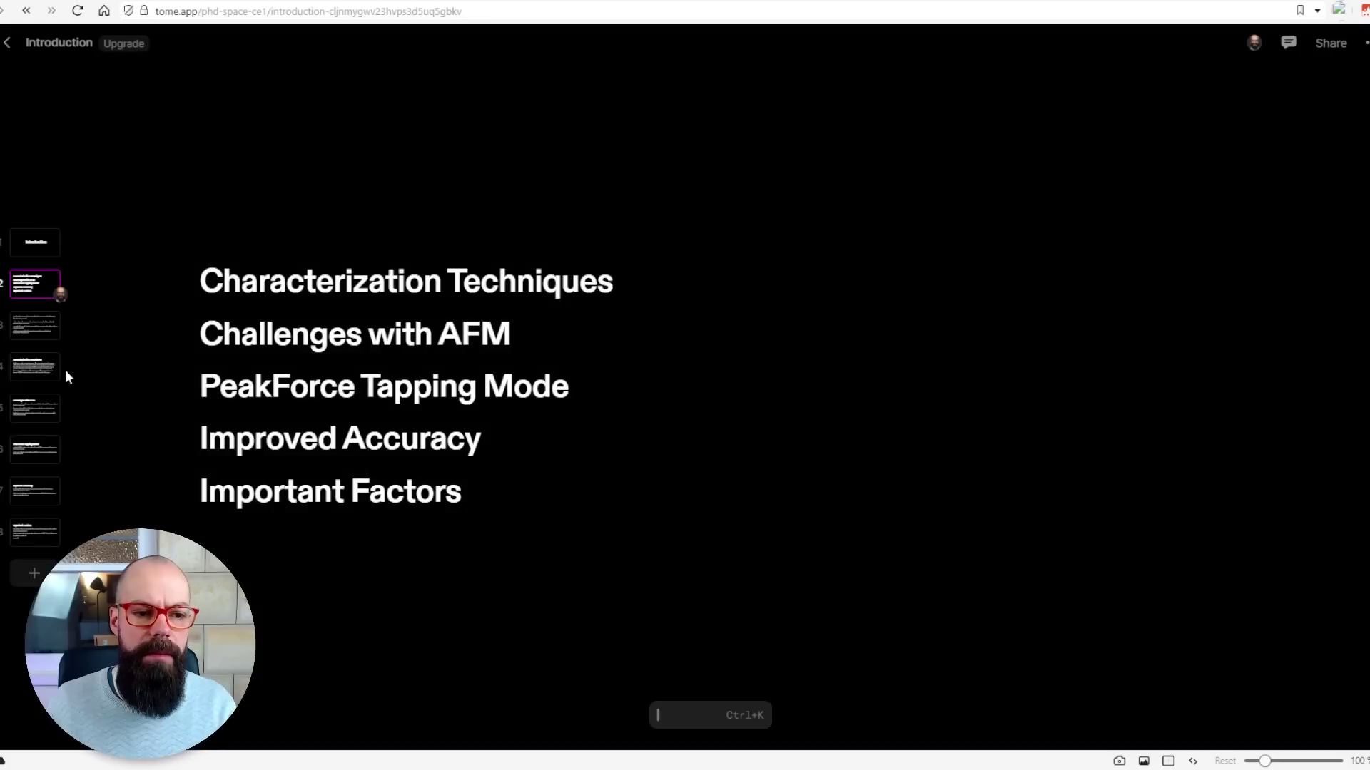
left_click(36, 364)
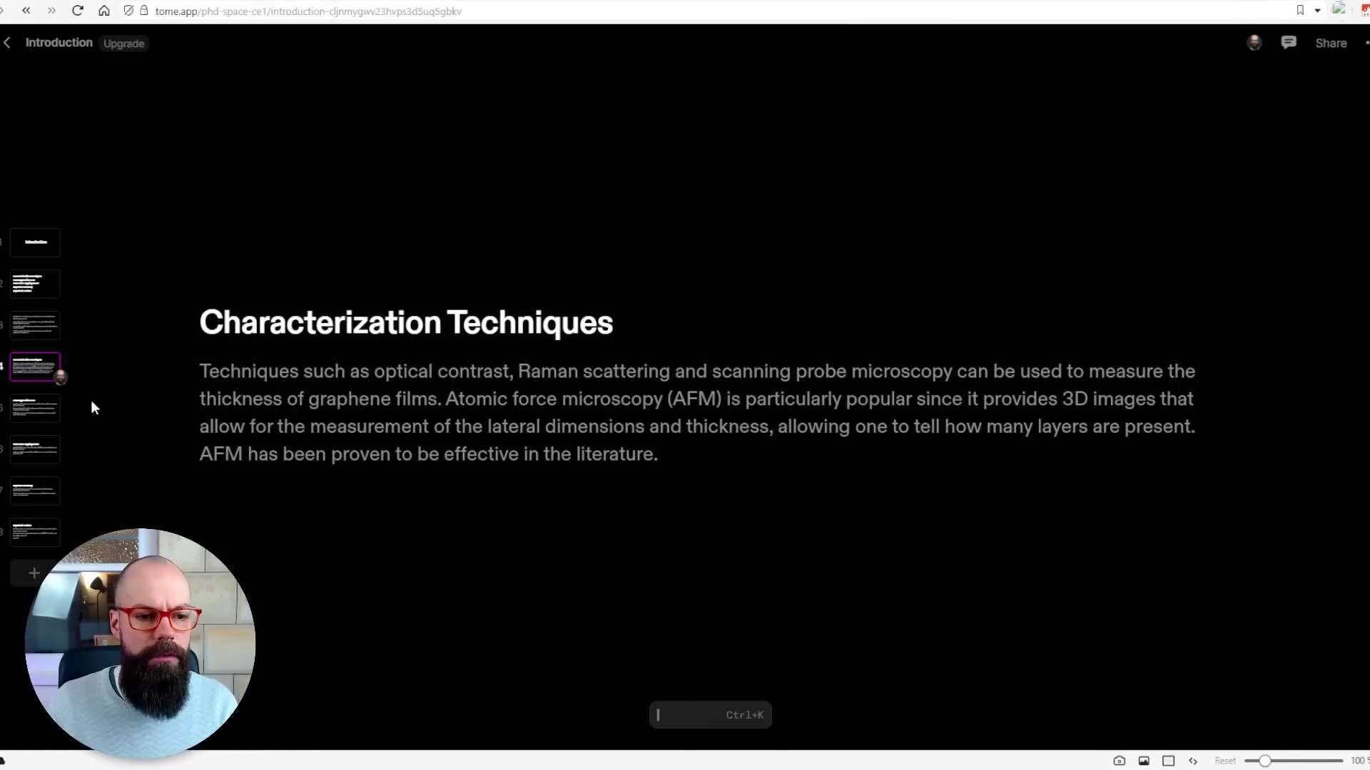
left_click(38, 406)
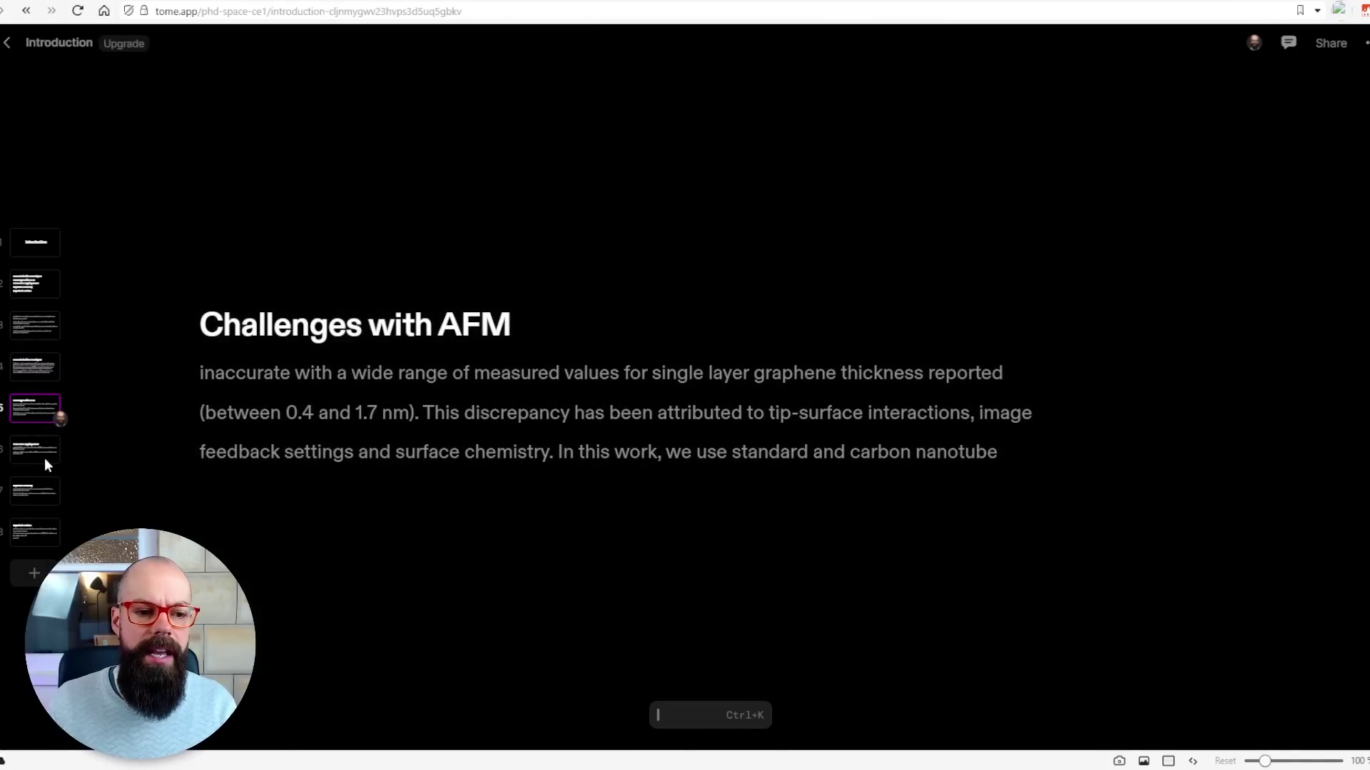
View the PeakForce Tapping, Improved Accuracy and Important Factors slides, then return to slide 3.
left_click(44, 458)
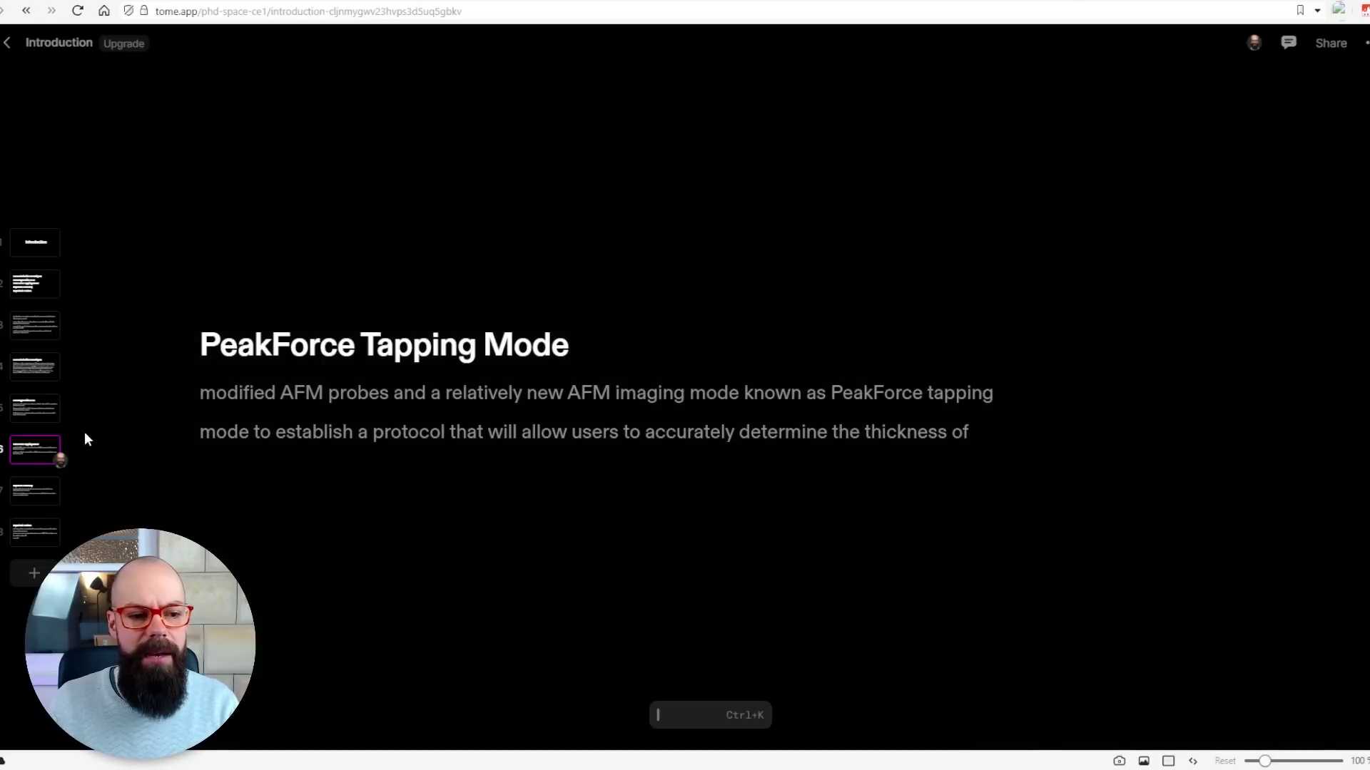
left_click(37, 491)
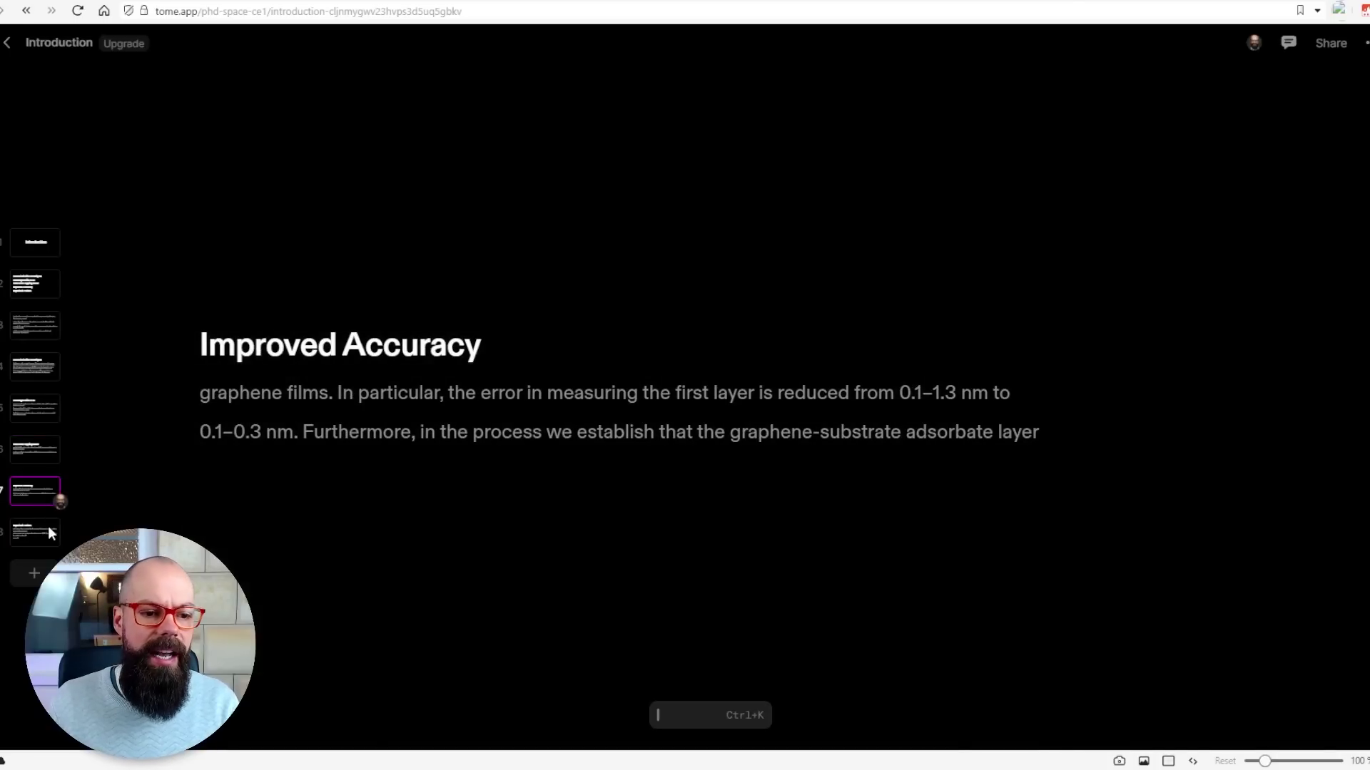
left_click(48, 528)
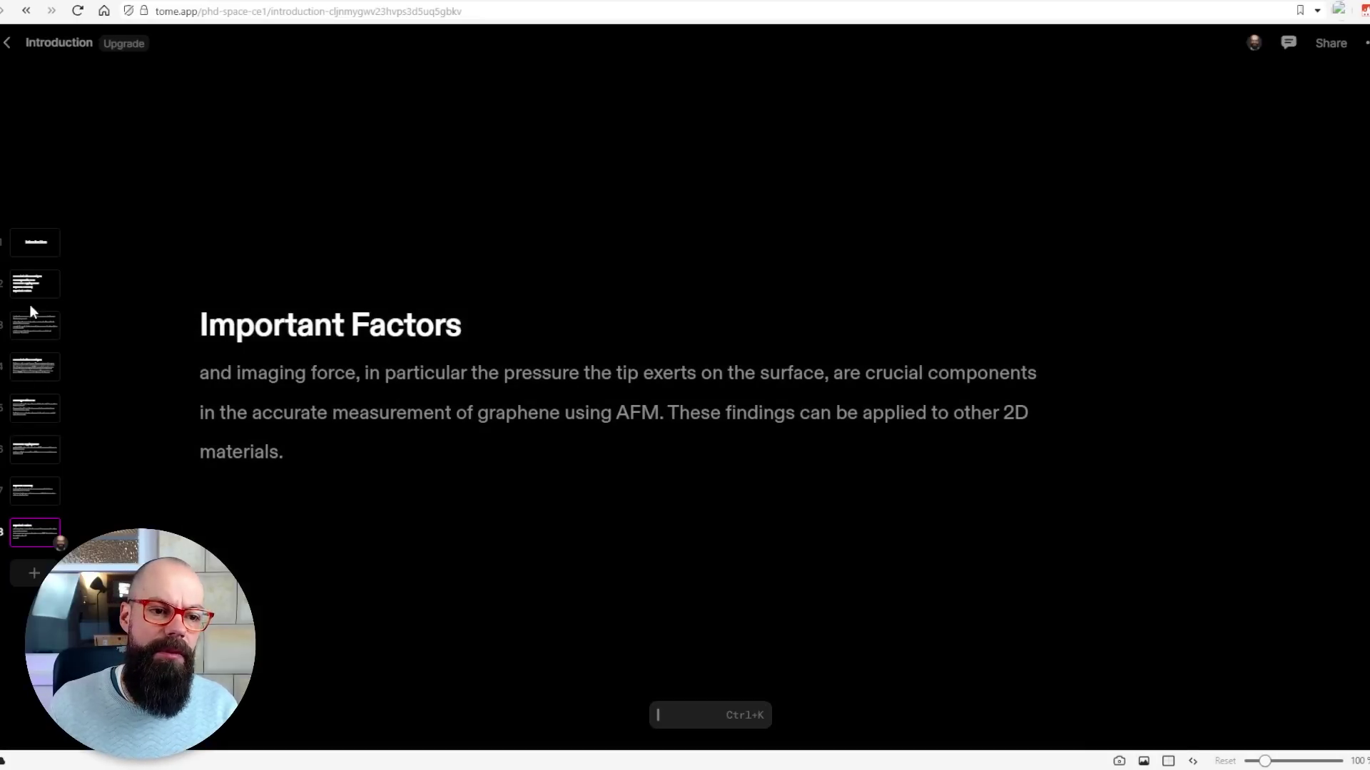
left_click(32, 289)
left_click(45, 337)
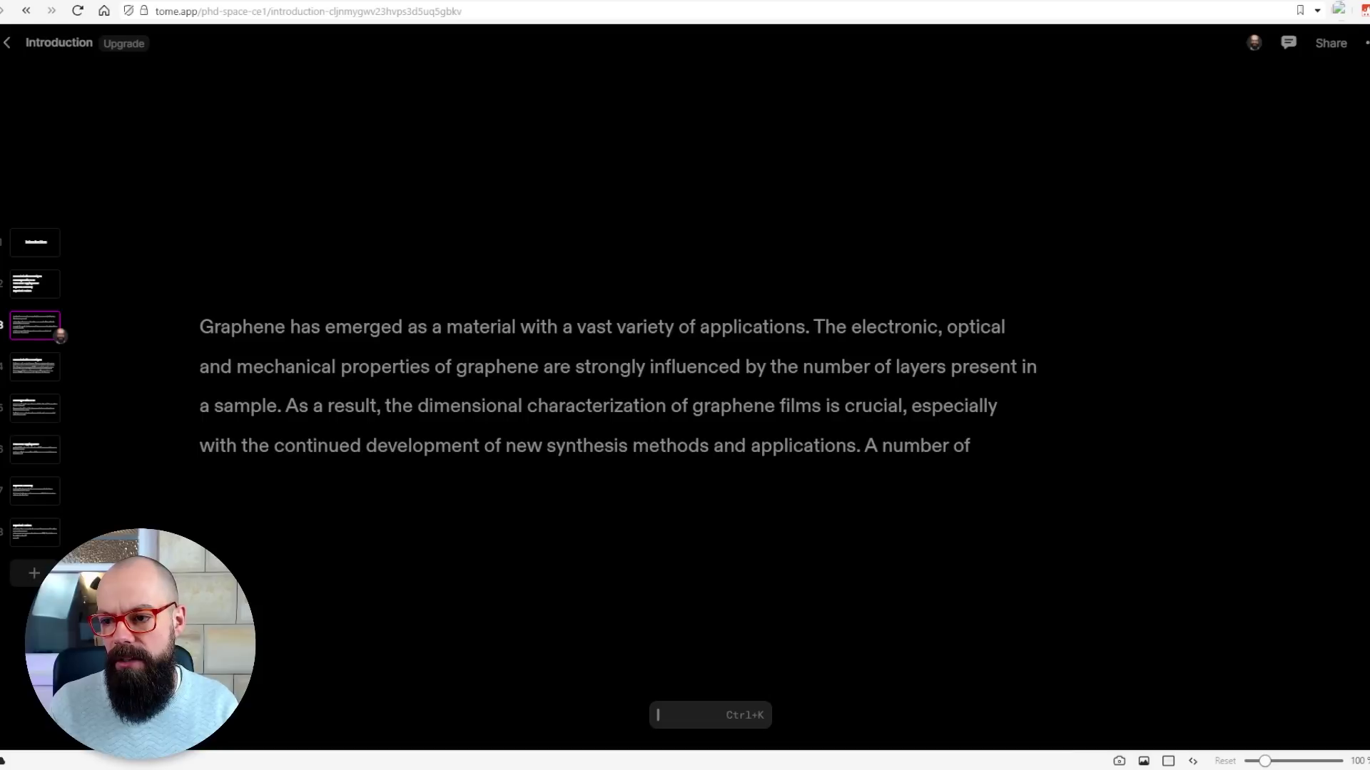
Add an AI-generated image block to the slide and generate images from the prompt 'graphene'.
mouse_move(1325, 297)
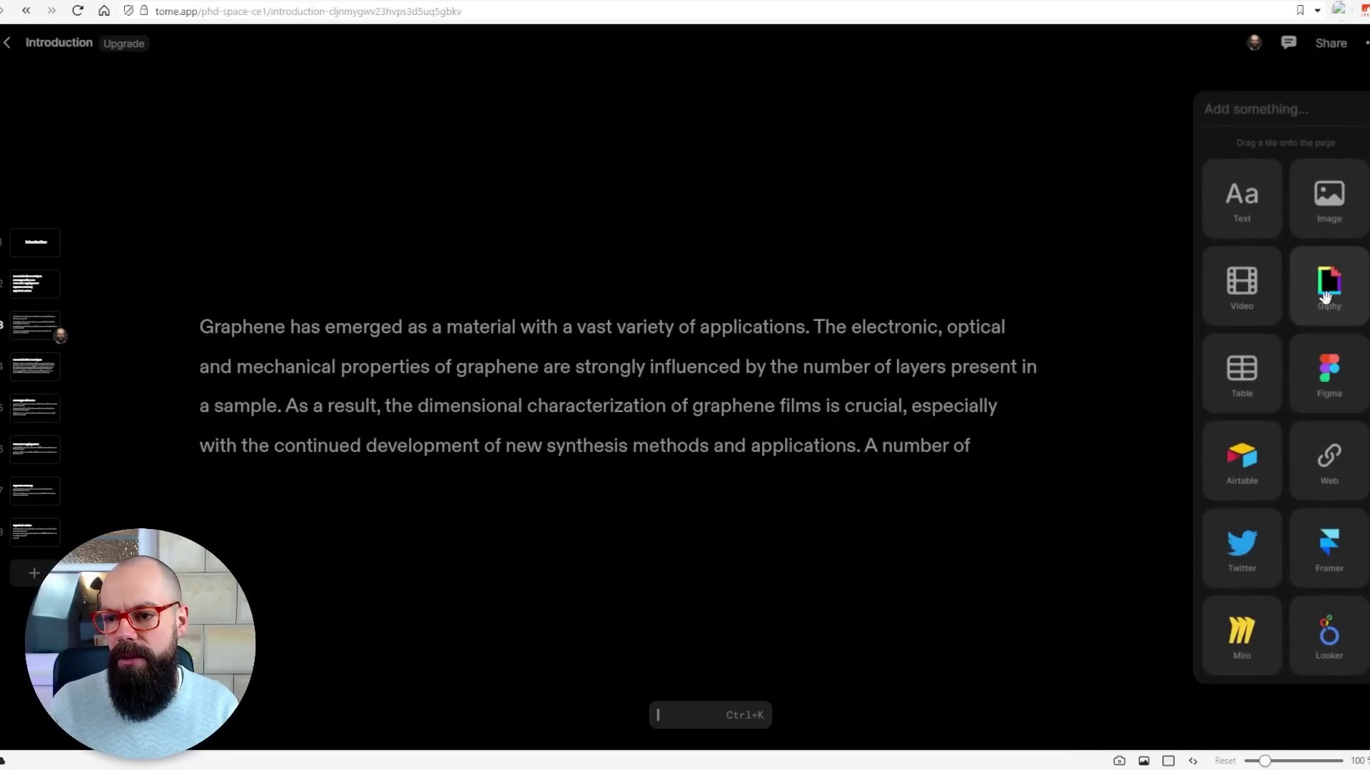
left_click(1329, 196)
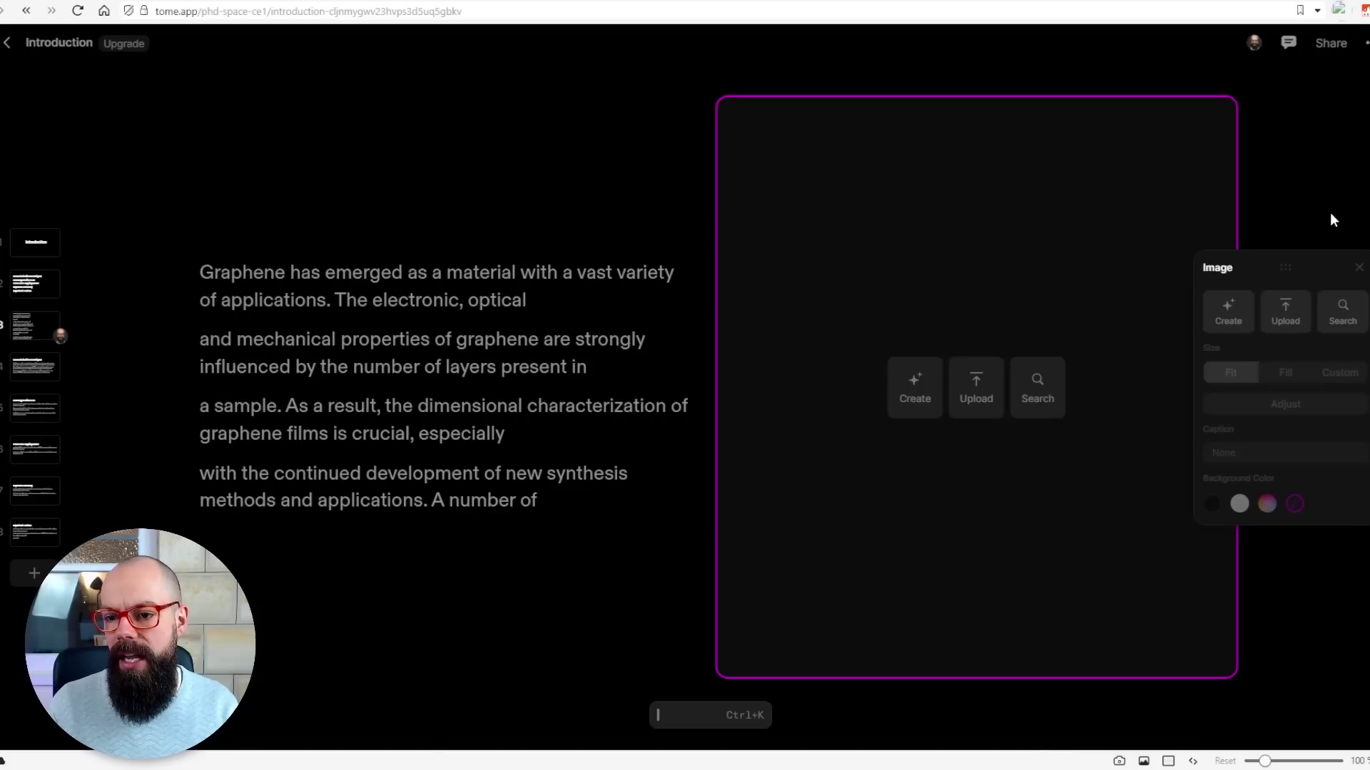
left_click(914, 403)
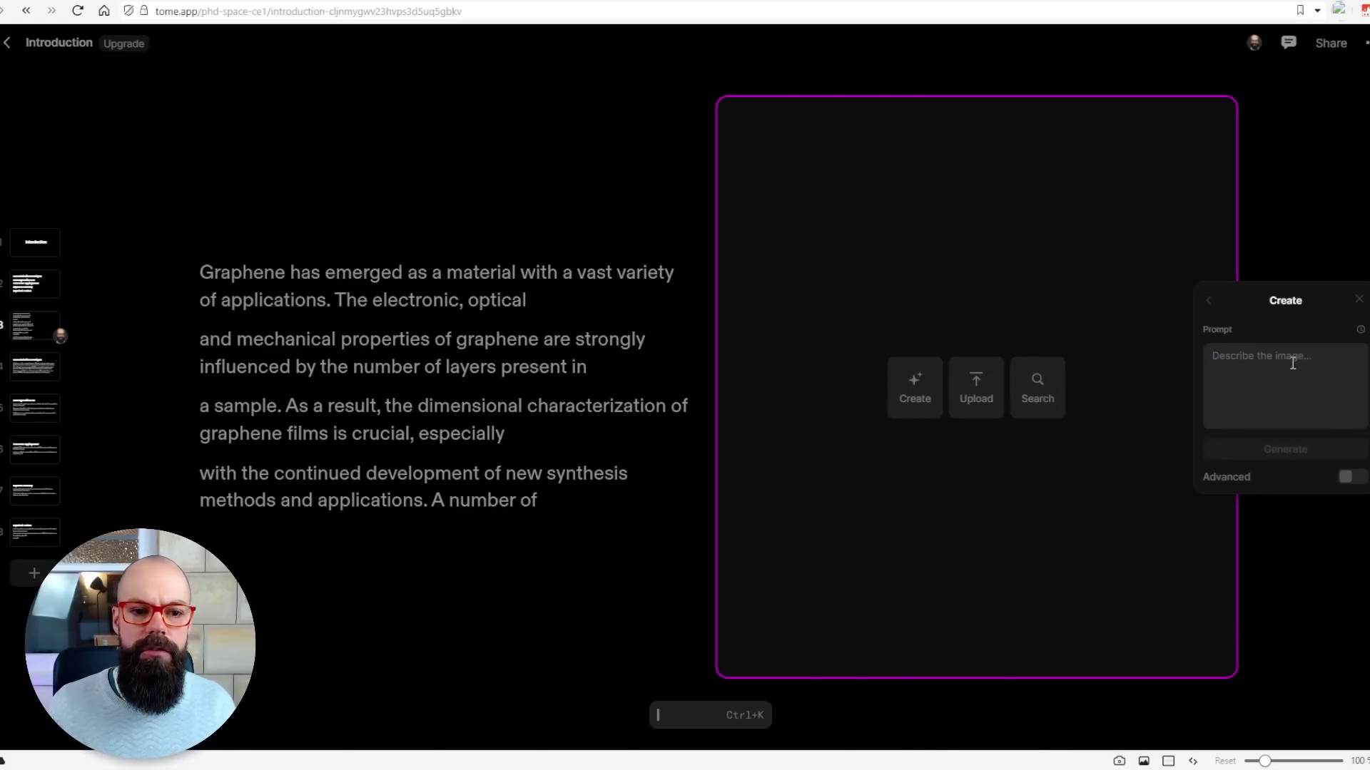
type("graphene")
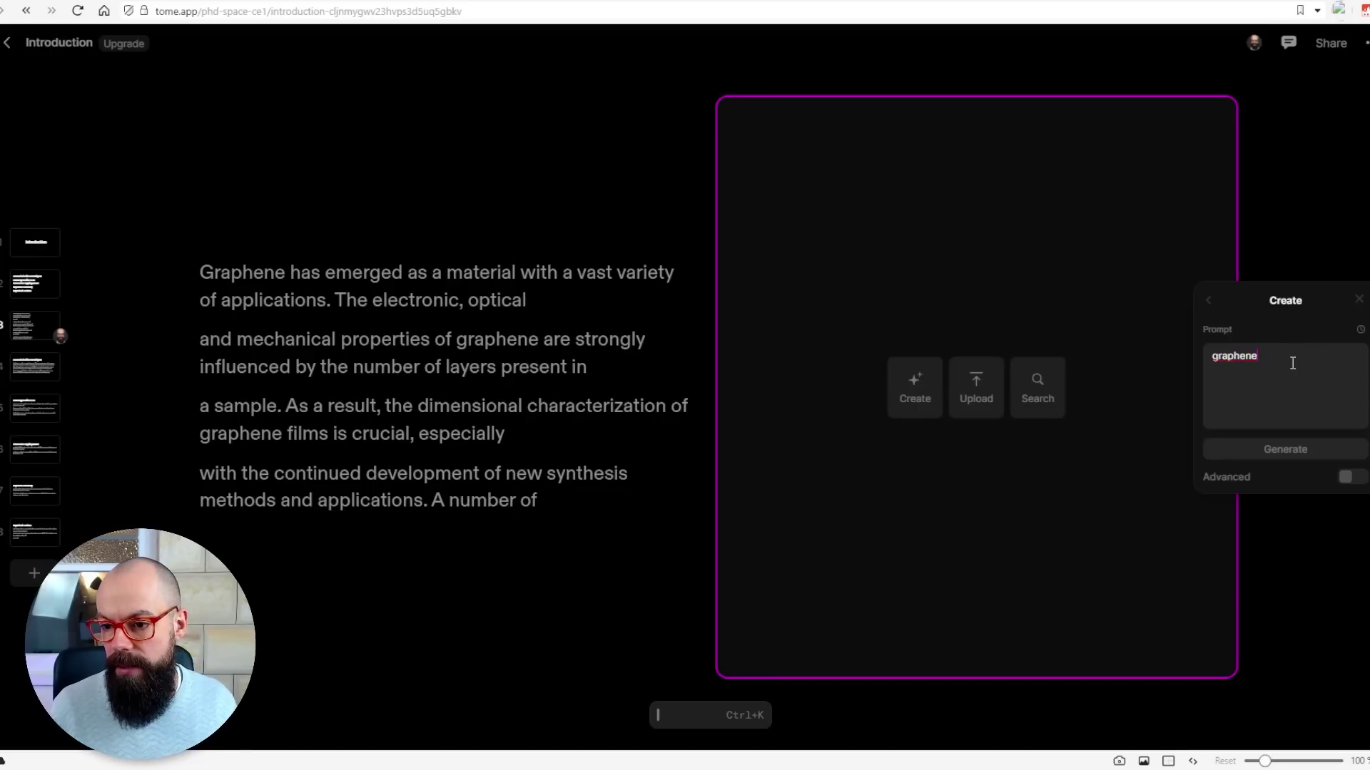
left_click(1333, 451)
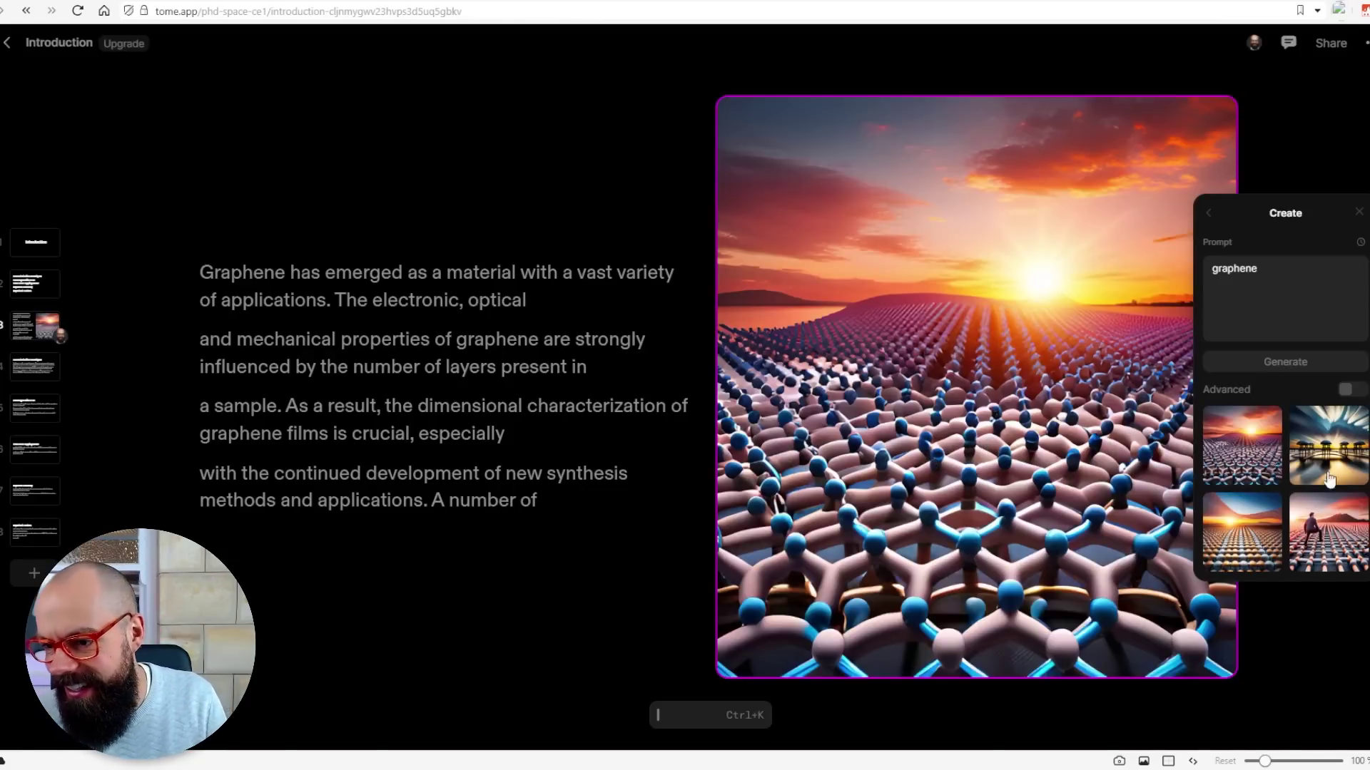
Try the generated images in the slide's tile, settling on the pier structures sunset lattice image.
left_click(1324, 526)
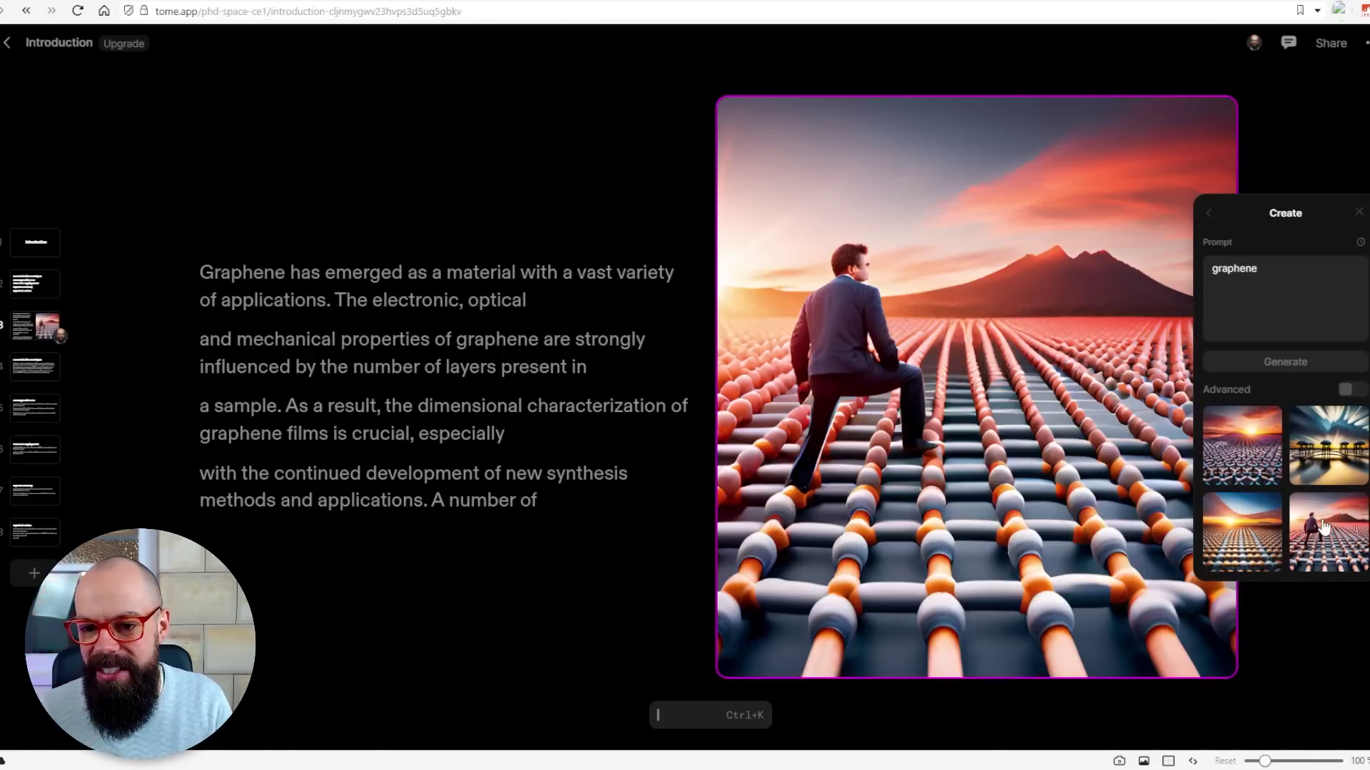
left_click(1262, 544)
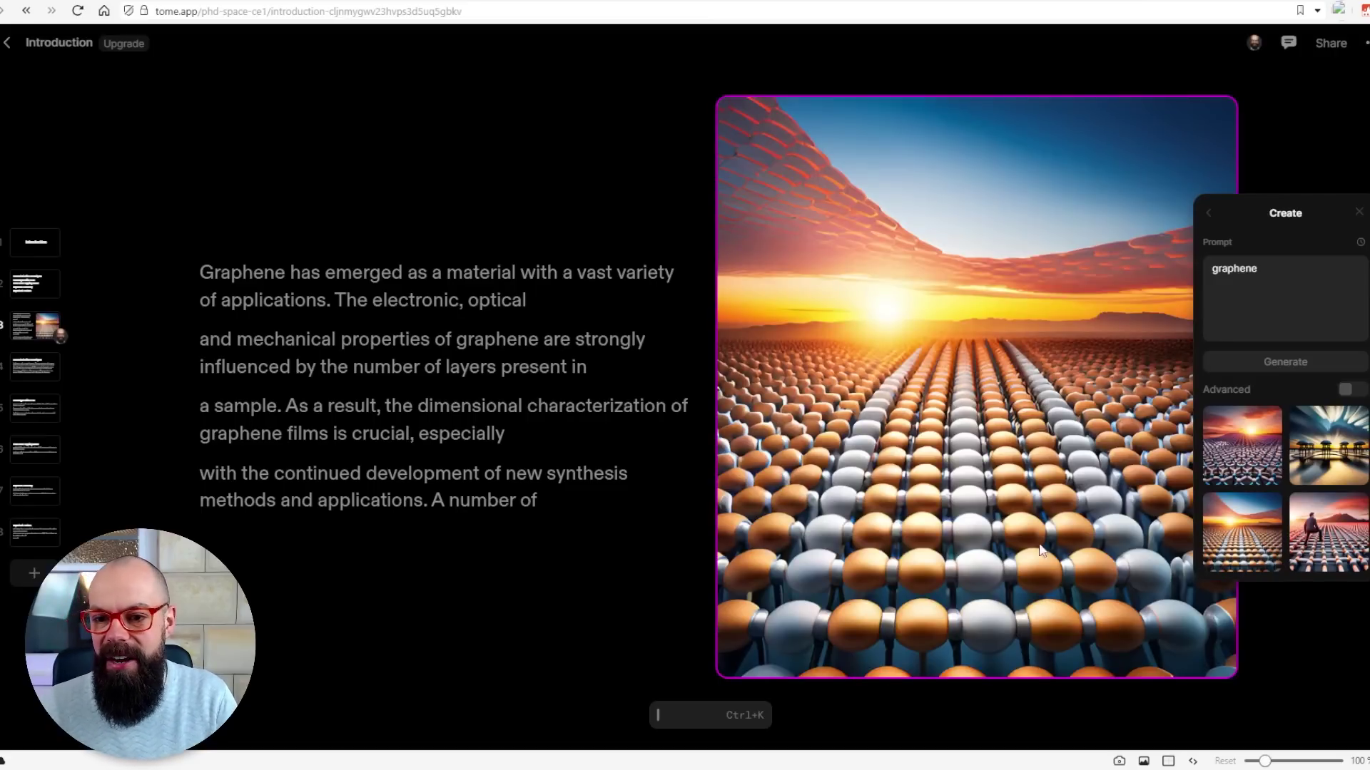
left_click(1316, 453)
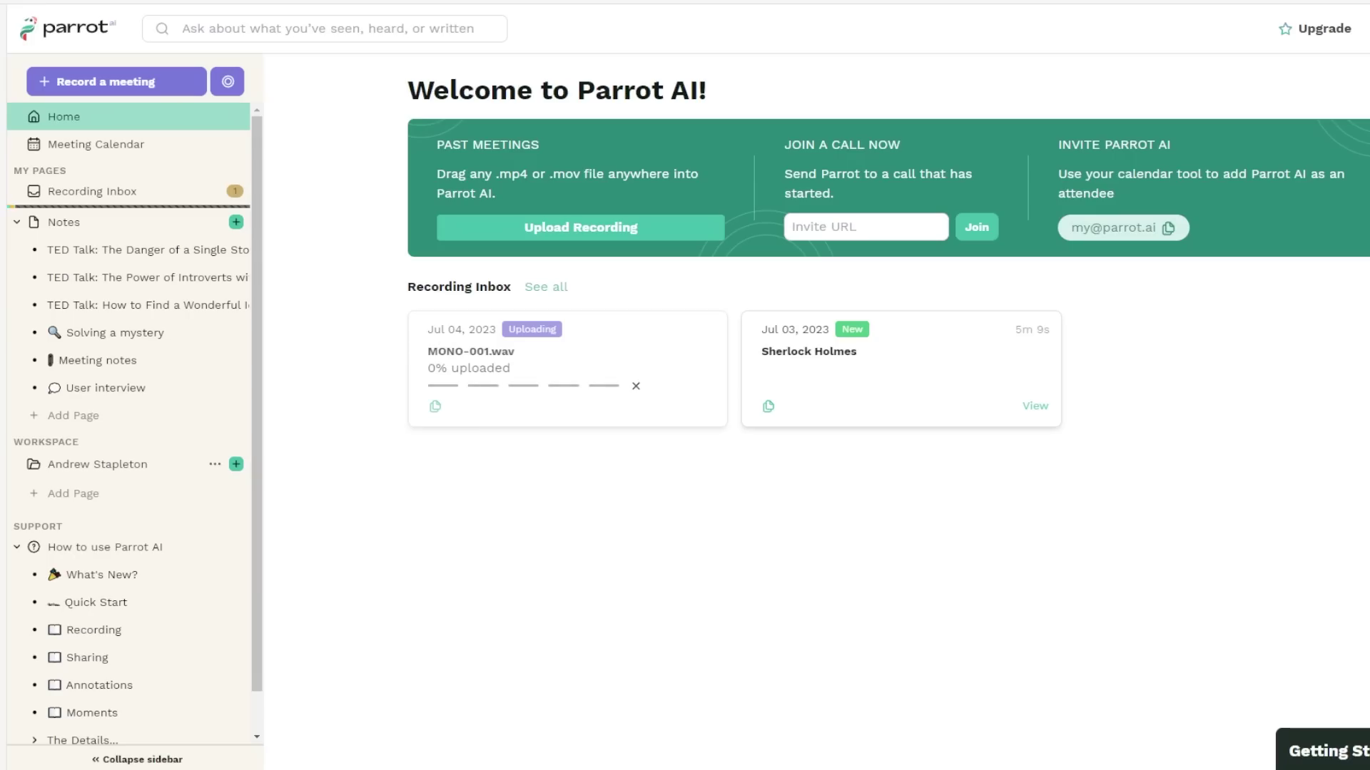
Upload the MONO-001.wav audio recording to Parrot AI for transcription.
left_click_drag(1355, 399, 762, 404)
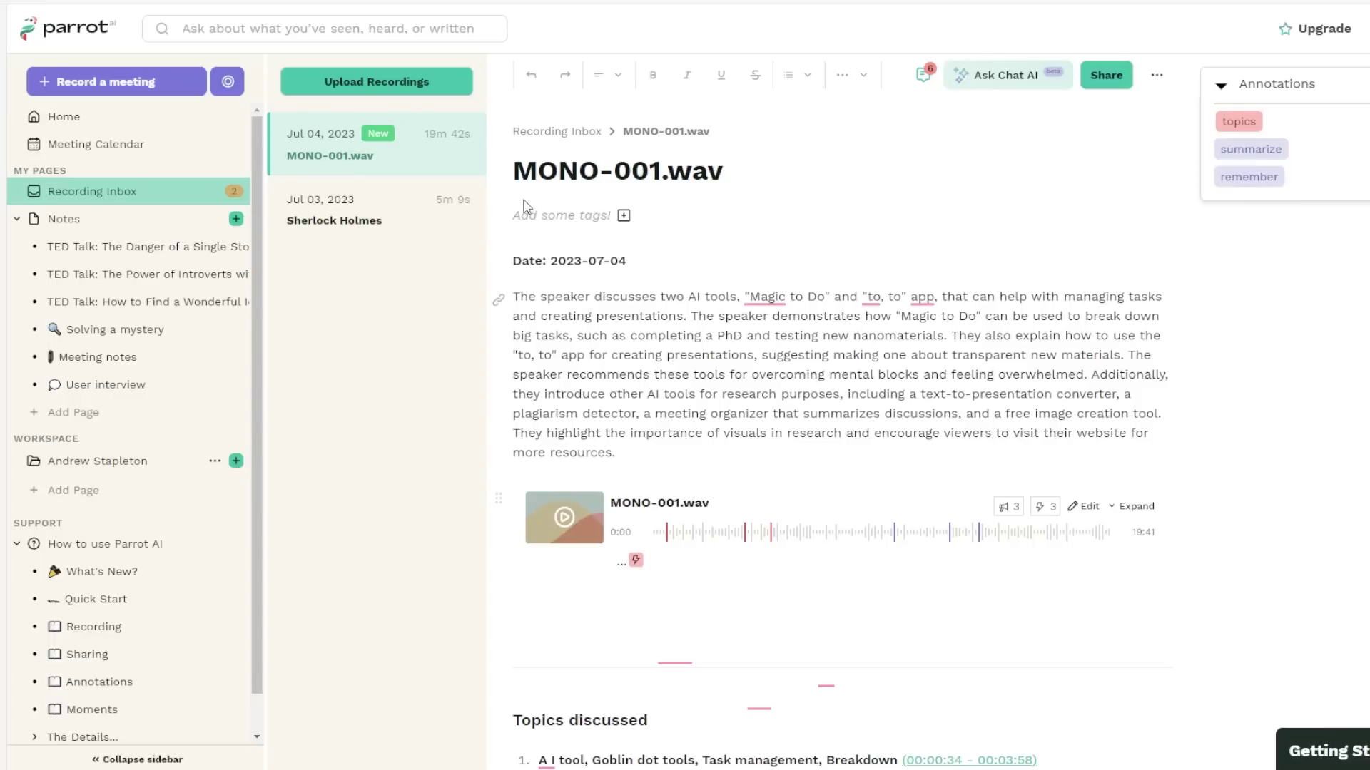
scroll(527, 207, "down", 2)
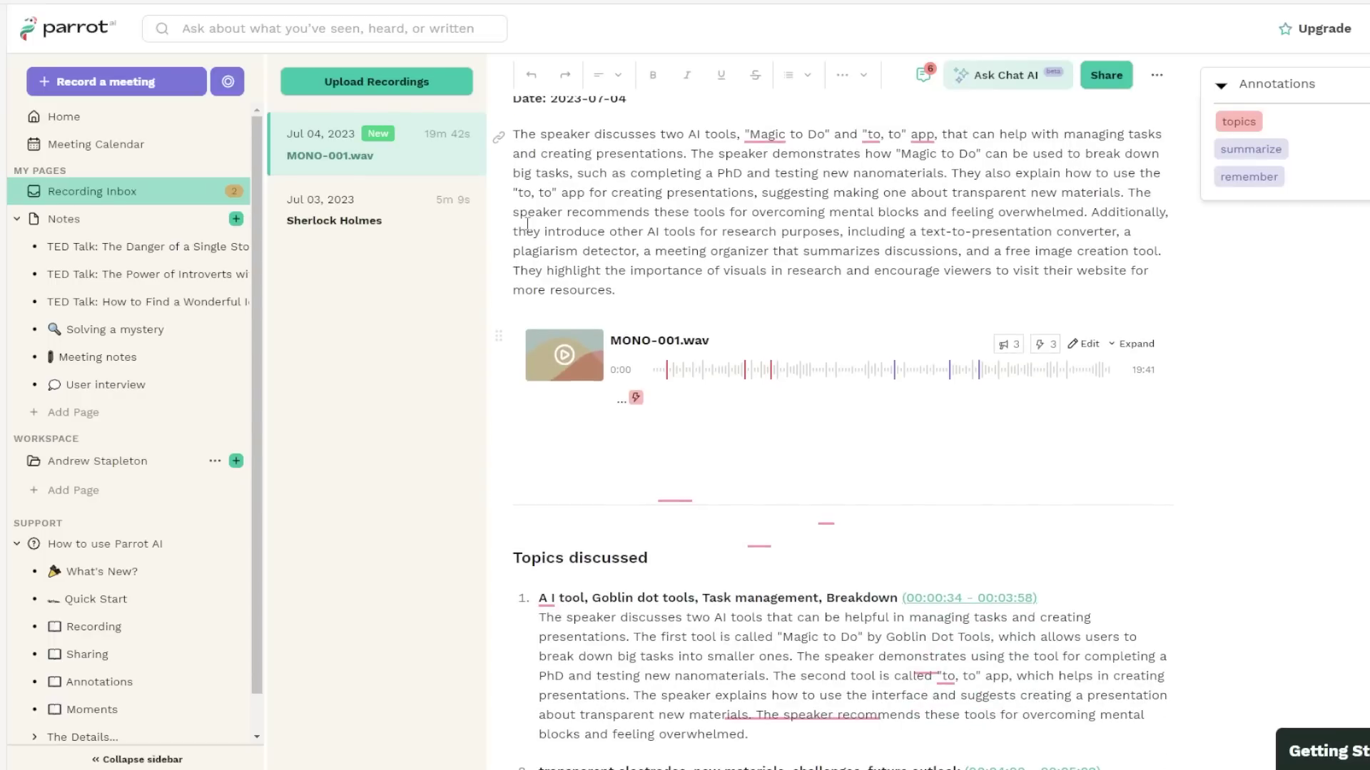
scroll(504, 318, "up", 1)
Select and read the AI summary's Topics discussed and Potential actions text.
left_click_drag(515, 215, 646, 352)
scroll(648, 349, "down", 1)
scroll(648, 349, "down", 4)
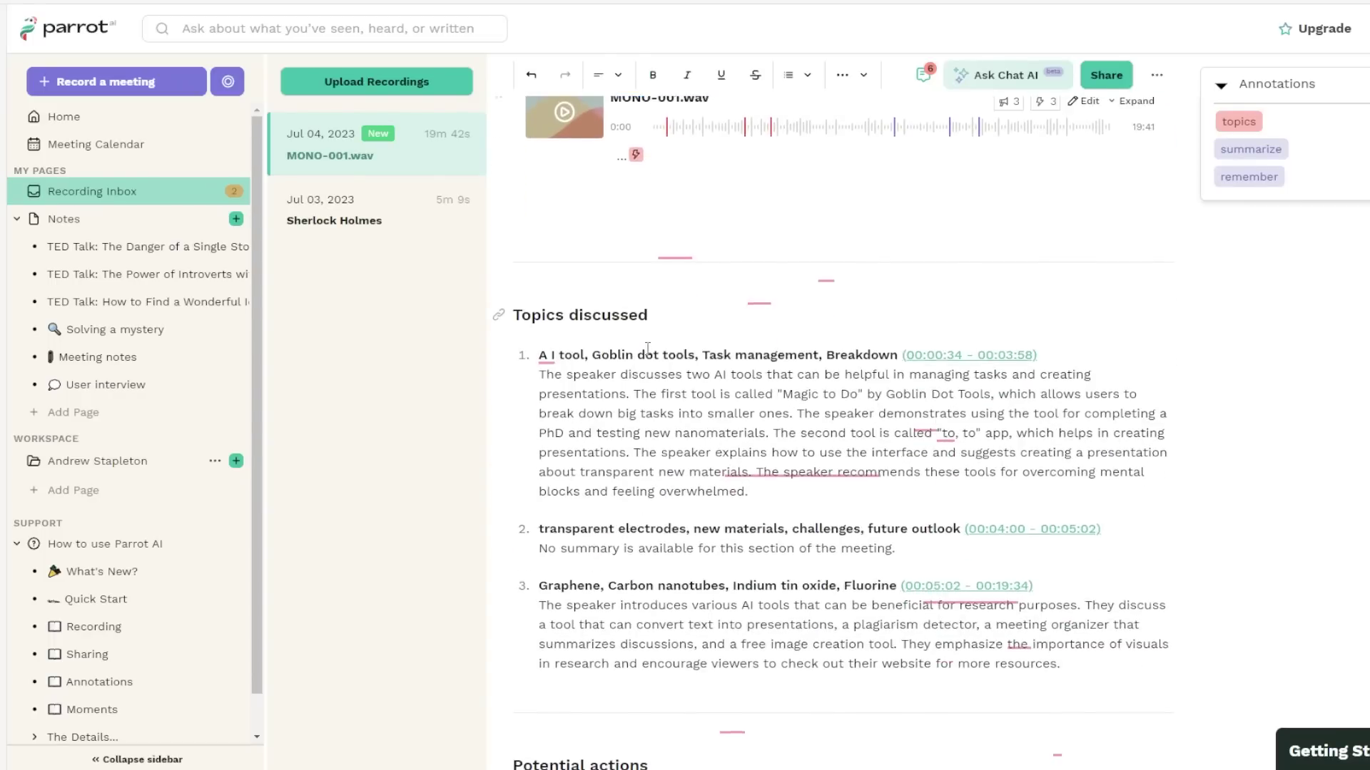
mouse_move(543, 272)
left_click_drag(543, 272, 1076, 587)
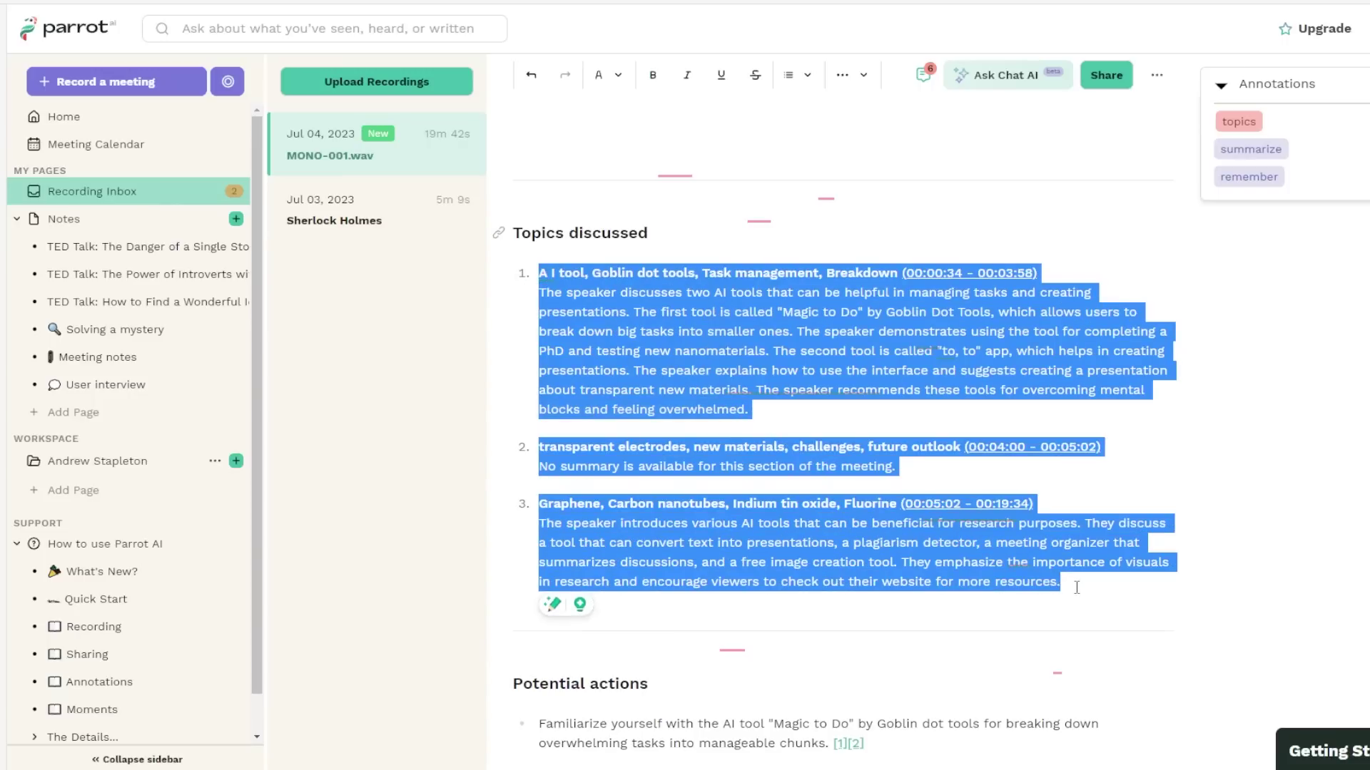
scroll(1124, 588, "down", 5)
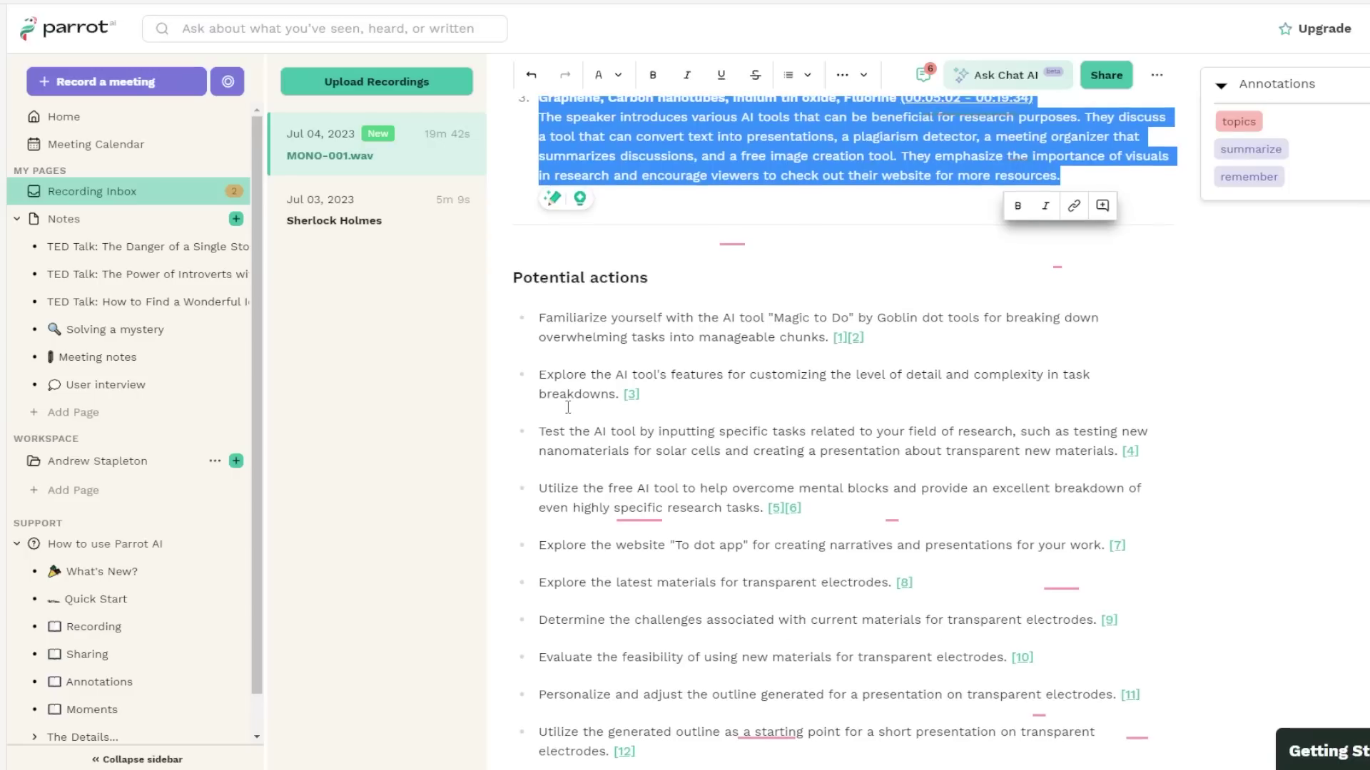
left_click_drag(536, 319, 822, 413)
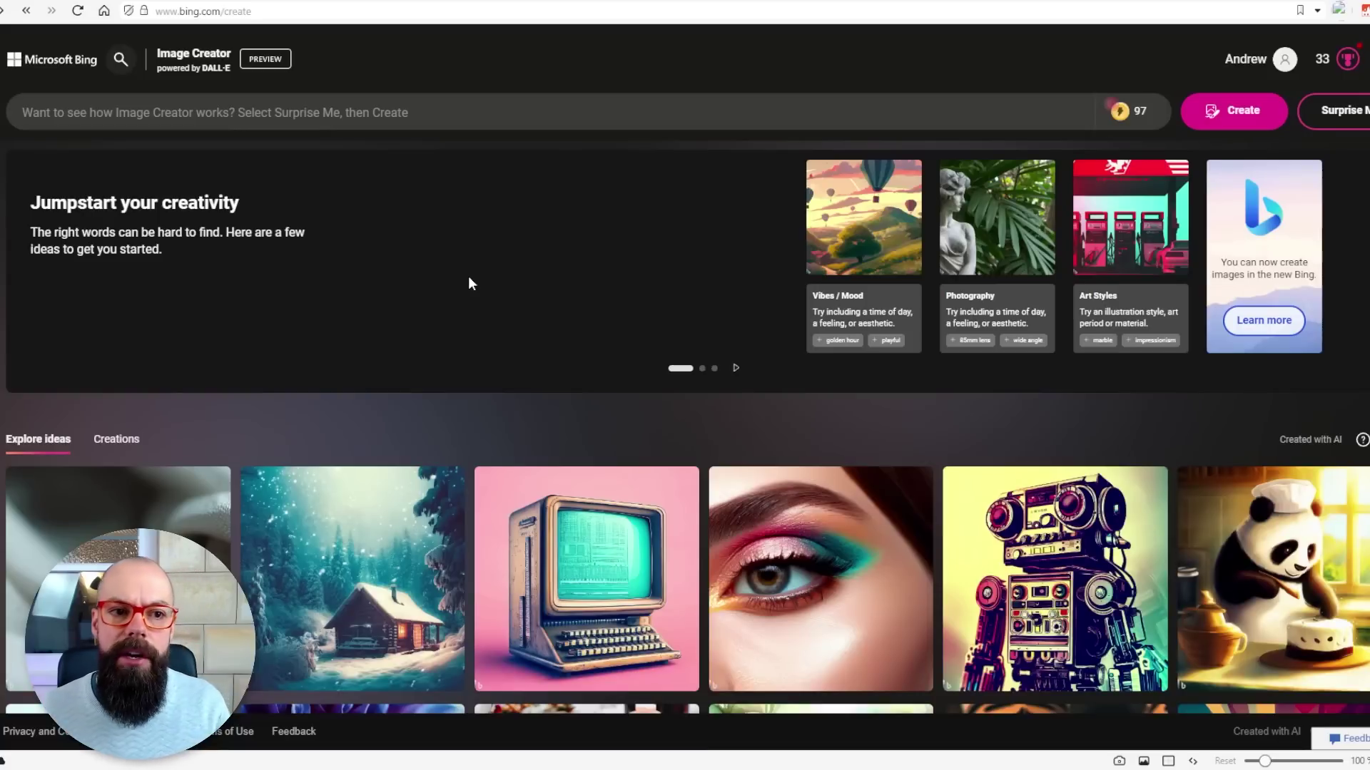
Create images for 'solar cell schematic with sun' and view the fourth result enlarged.
left_click(273, 106)
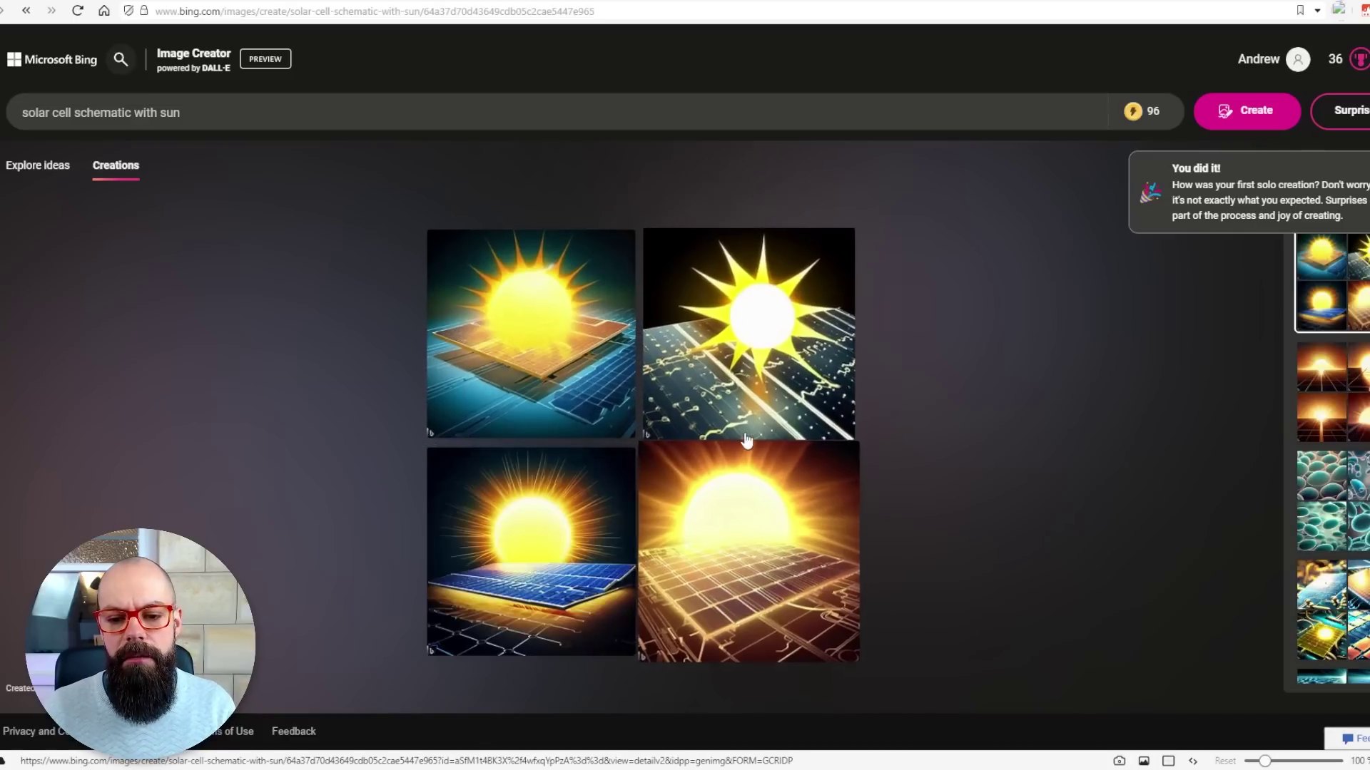
left_click(758, 573)
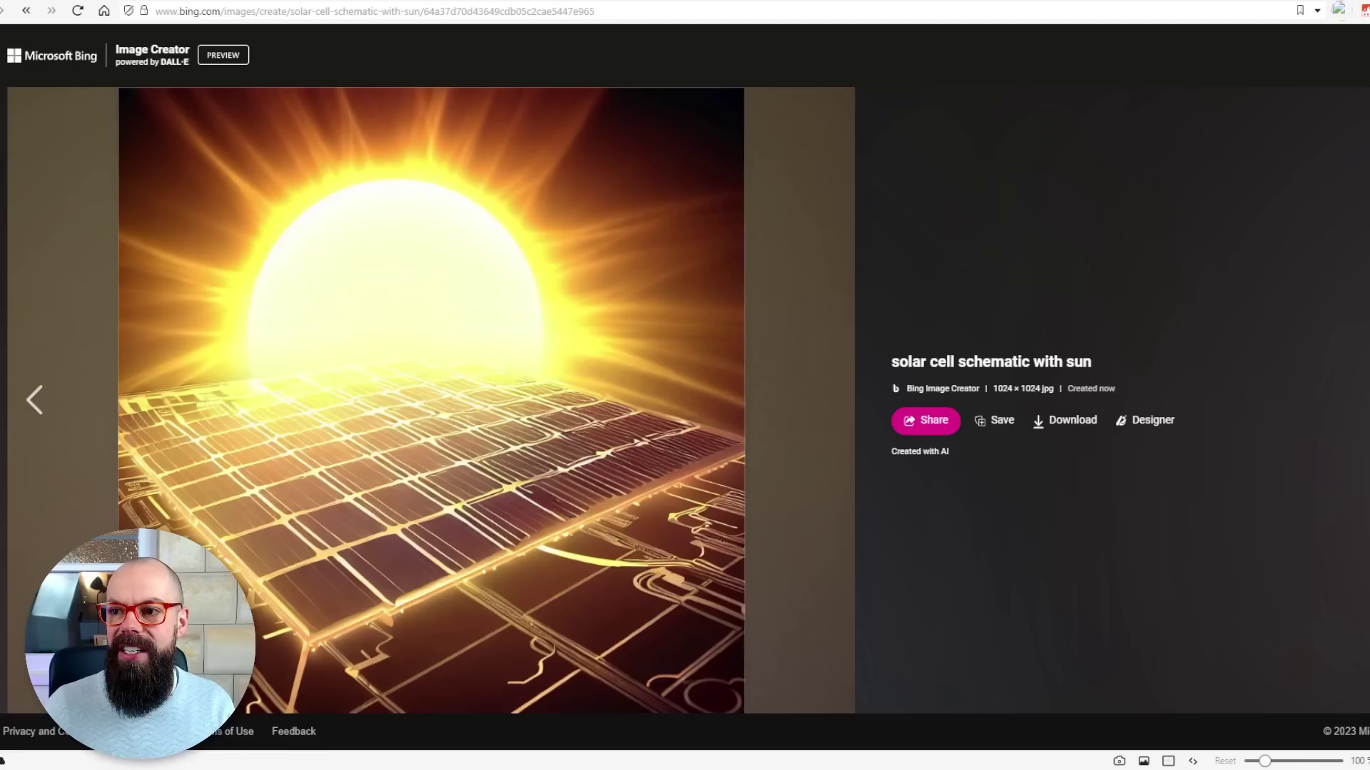
key("Escape")
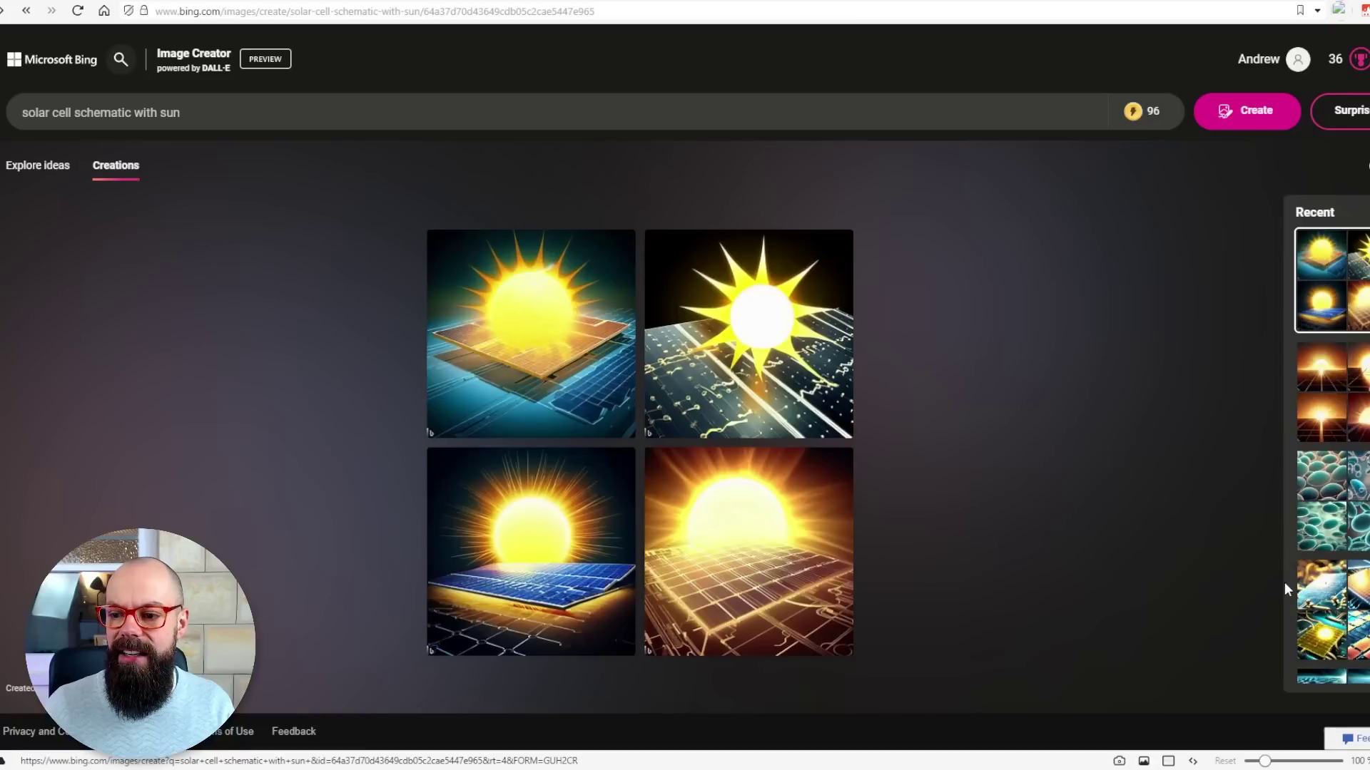
Reopen earlier creations: sun rising behind a solar cell, micelles, organic photovoltaic device and another solar cell.
left_click(1345, 398)
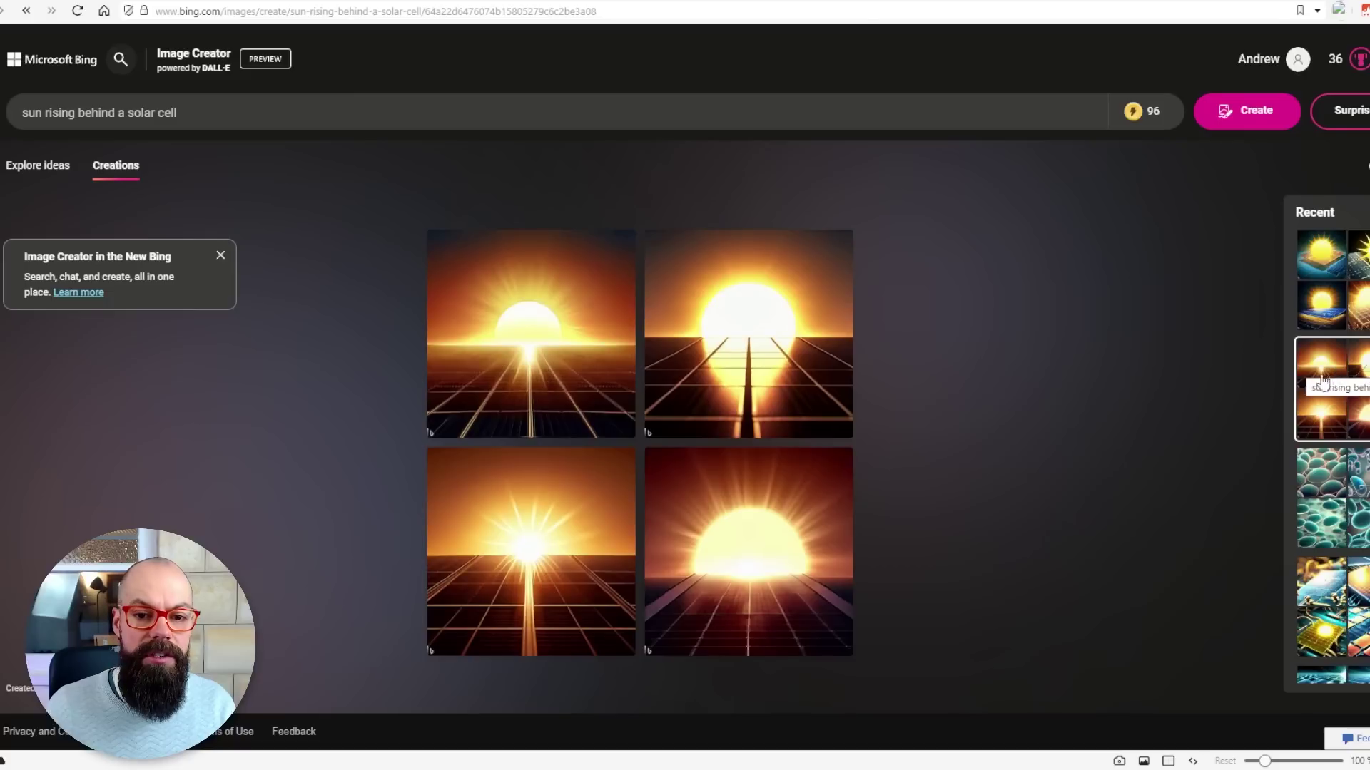
left_click(1319, 505)
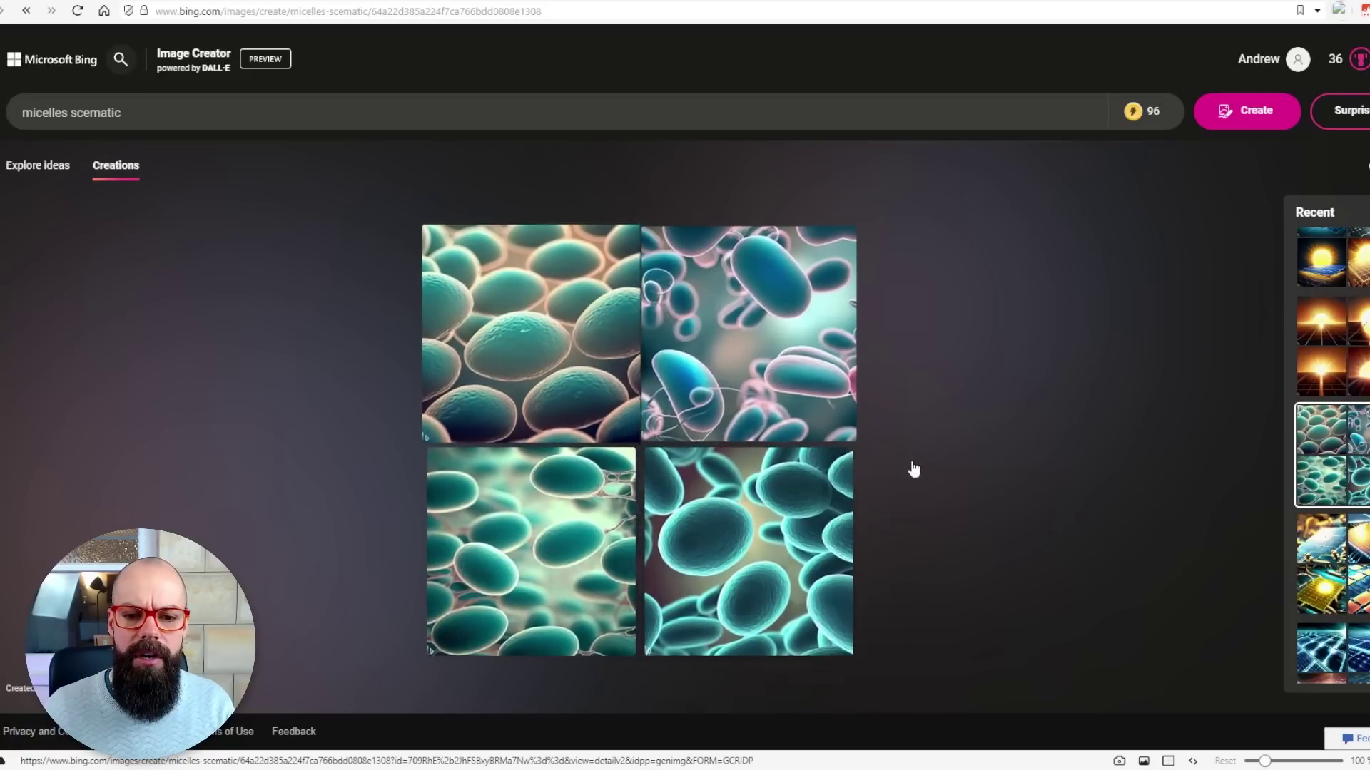
left_click(1358, 579)
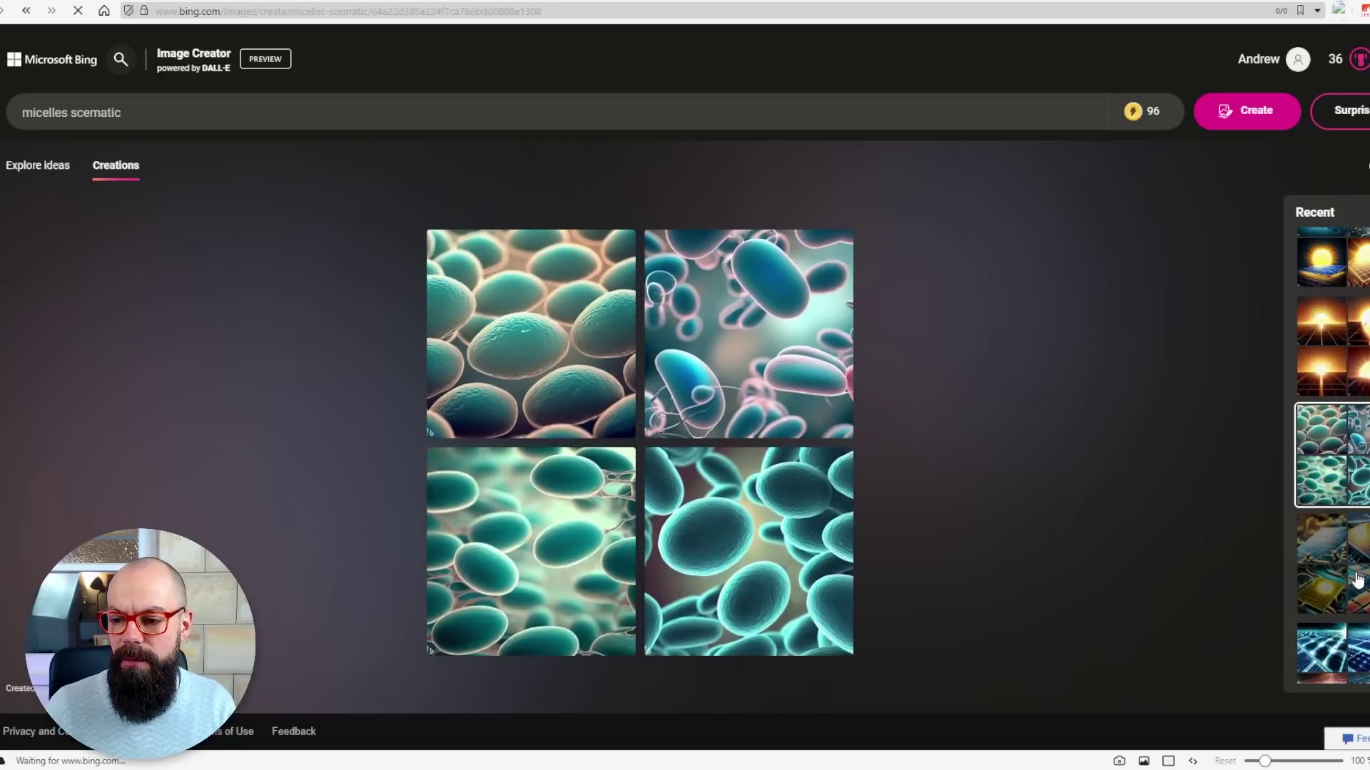
left_click(1321, 621)
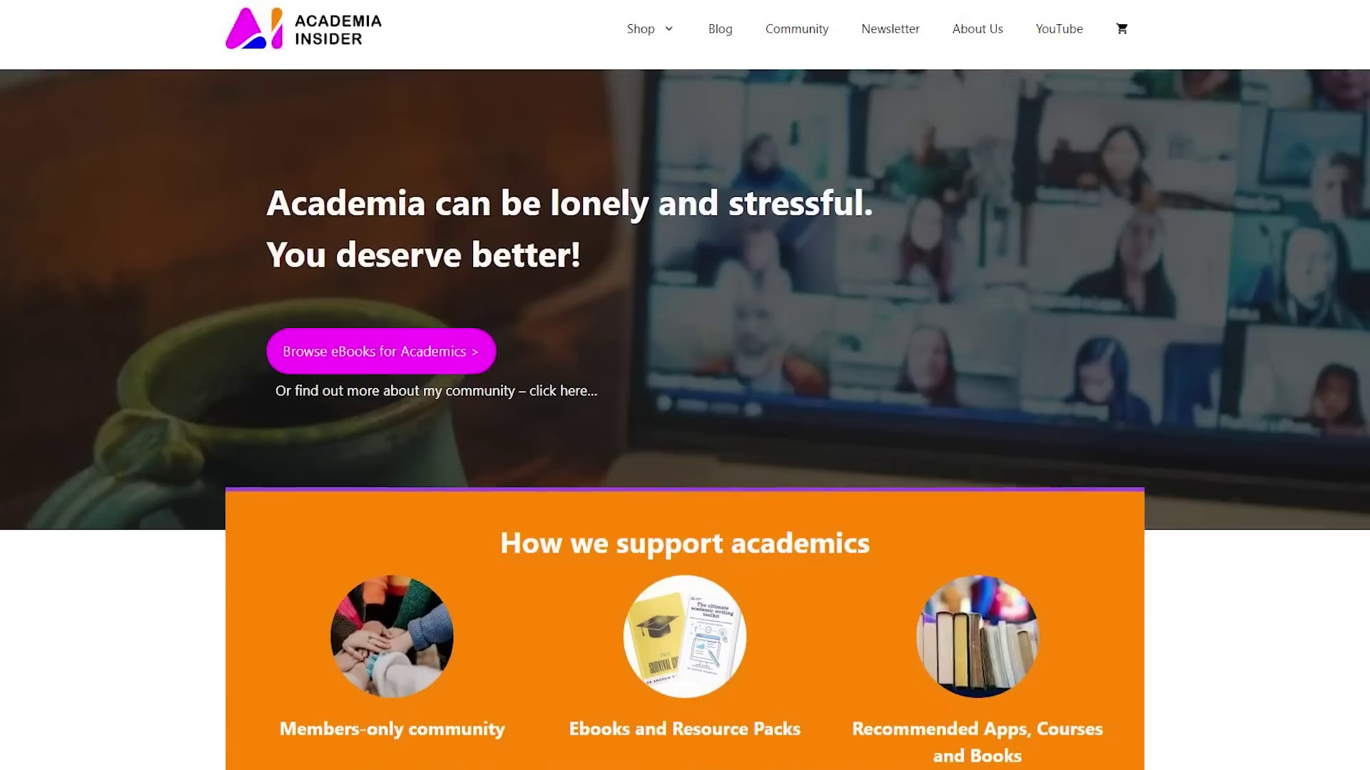
scroll(685, 385, "down", 5)
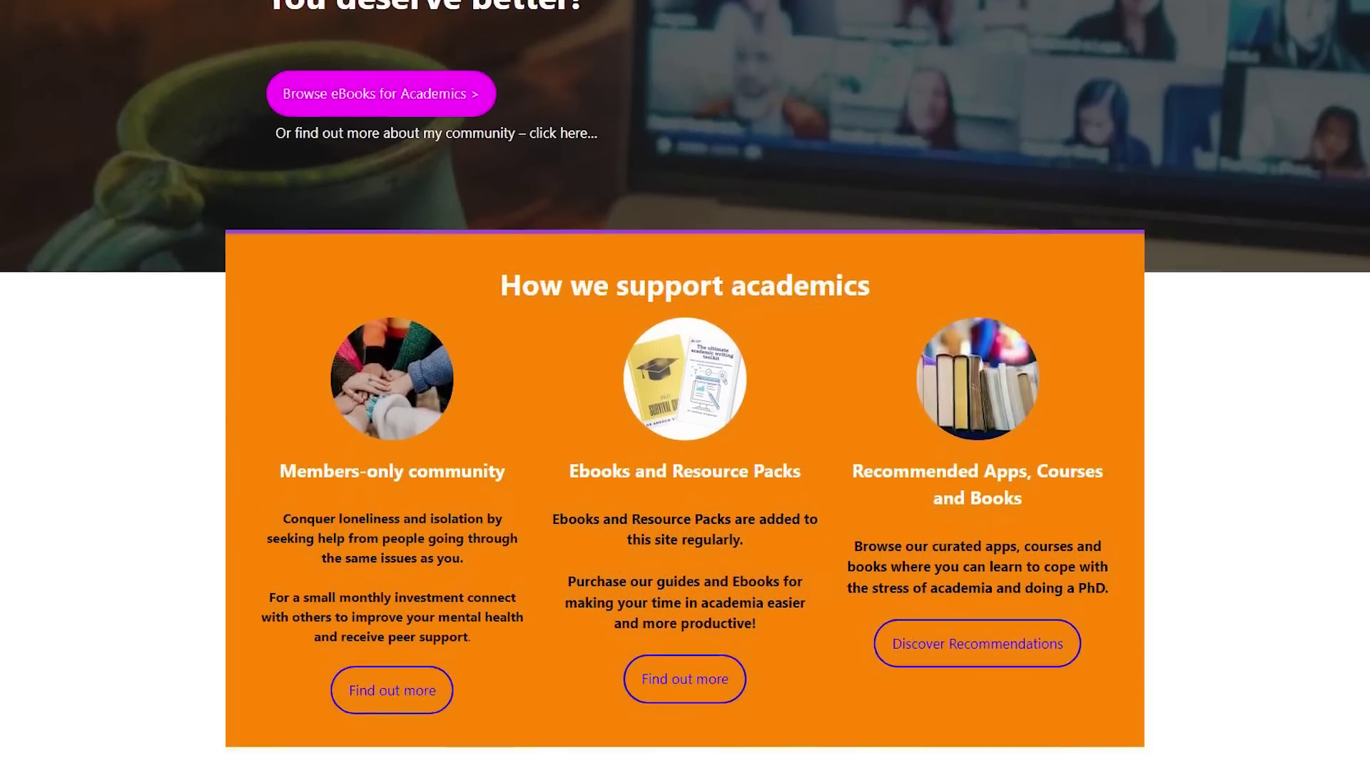
scroll(685, 386, "down", 7)
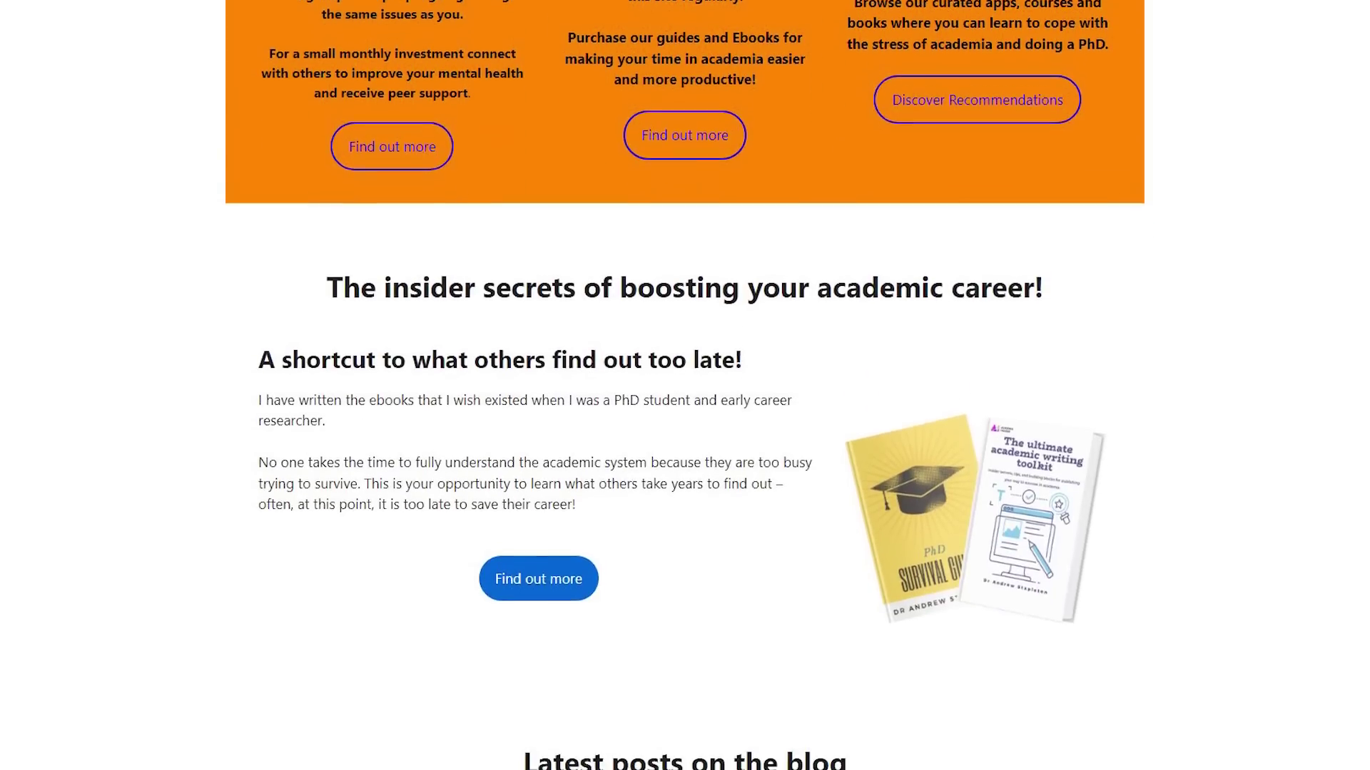
scroll(685, 385, "down", 2)
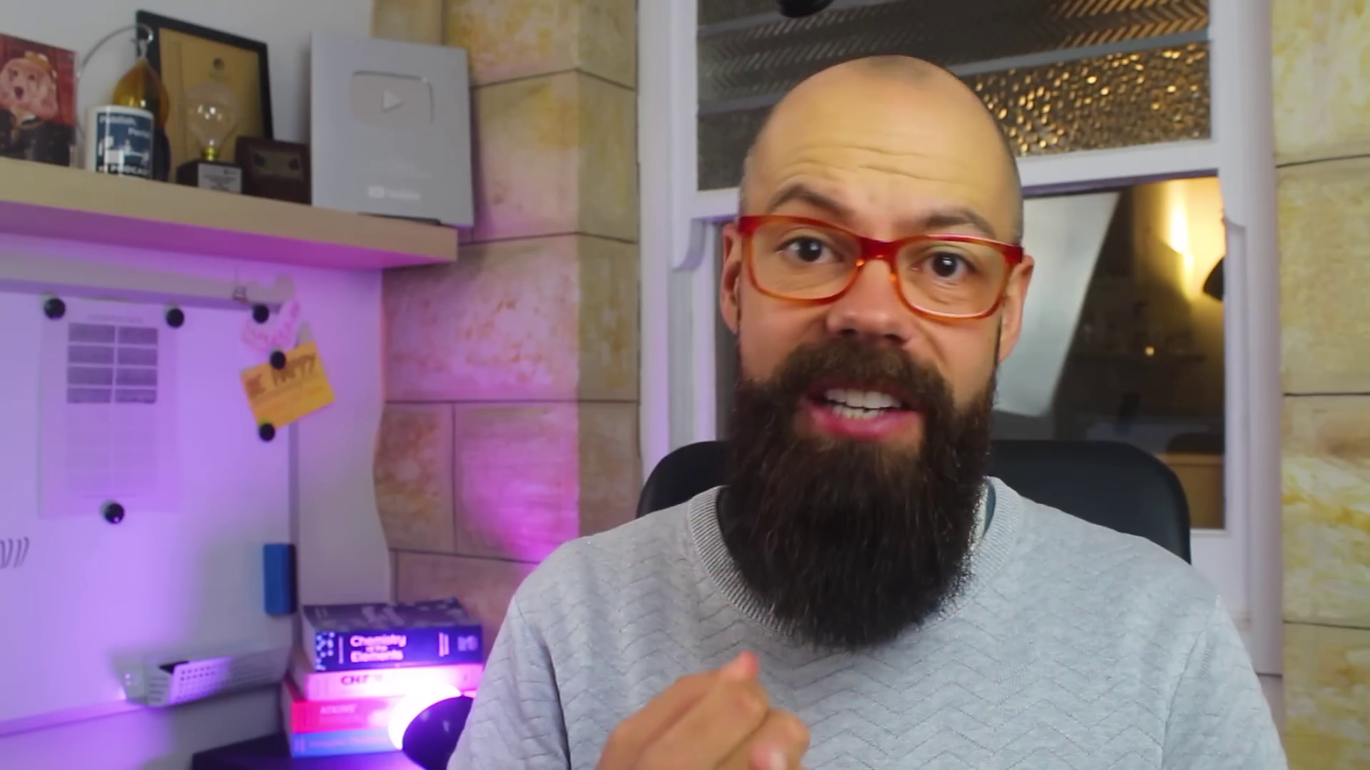